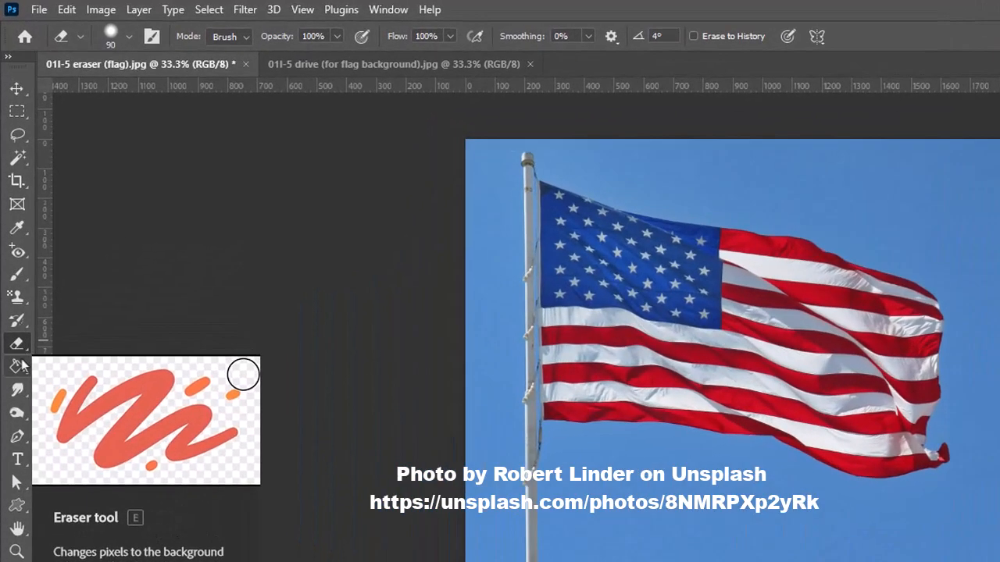
- Choose the Eraser tool and enlarge its brush to 196 px
right_click(17, 275)
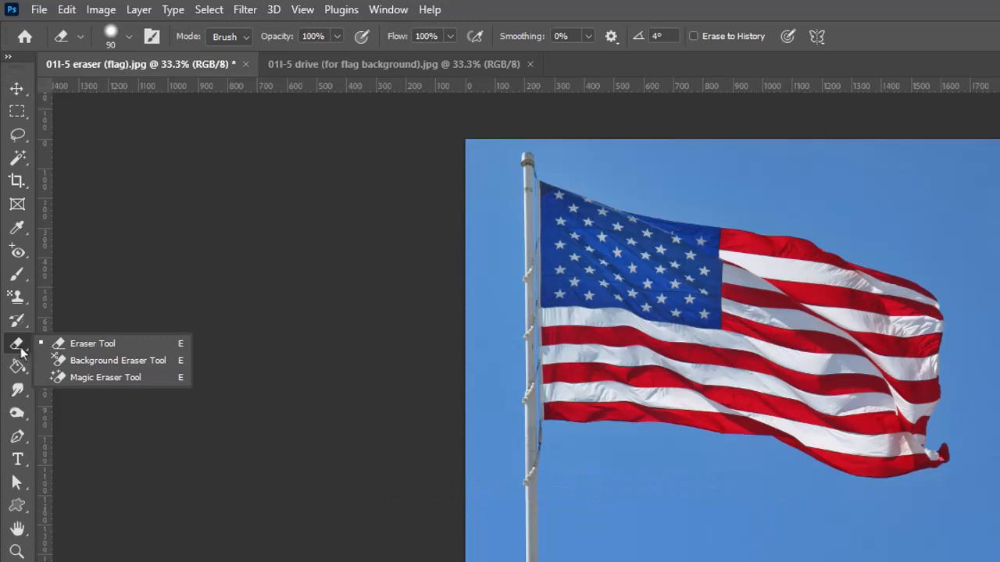
click(22, 351)
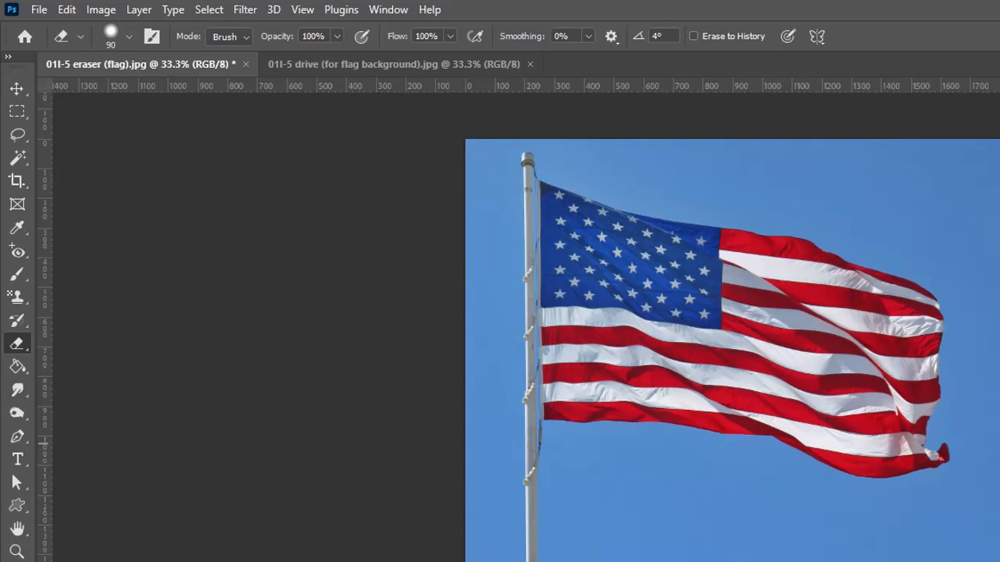
click(23, 349)
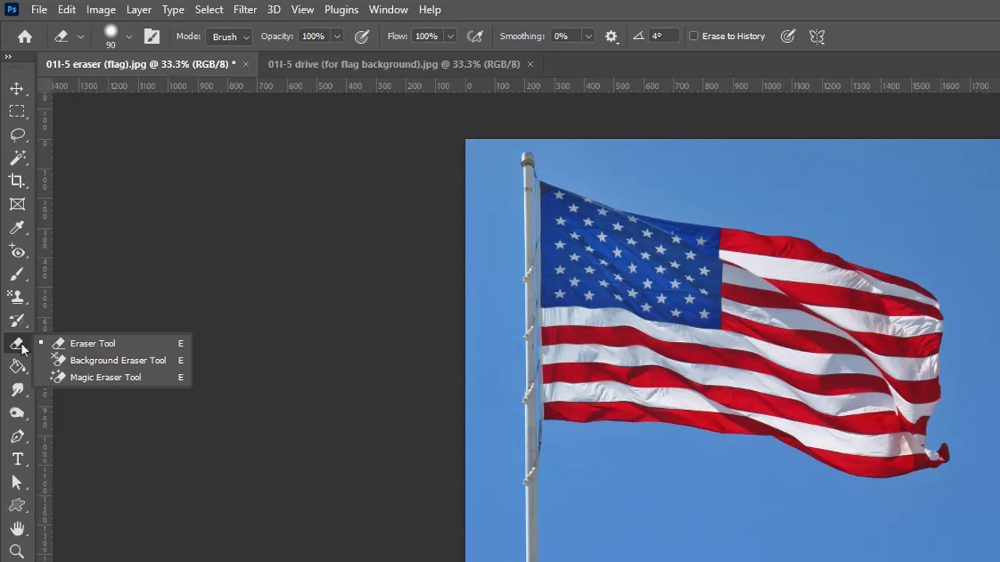
click(21, 349)
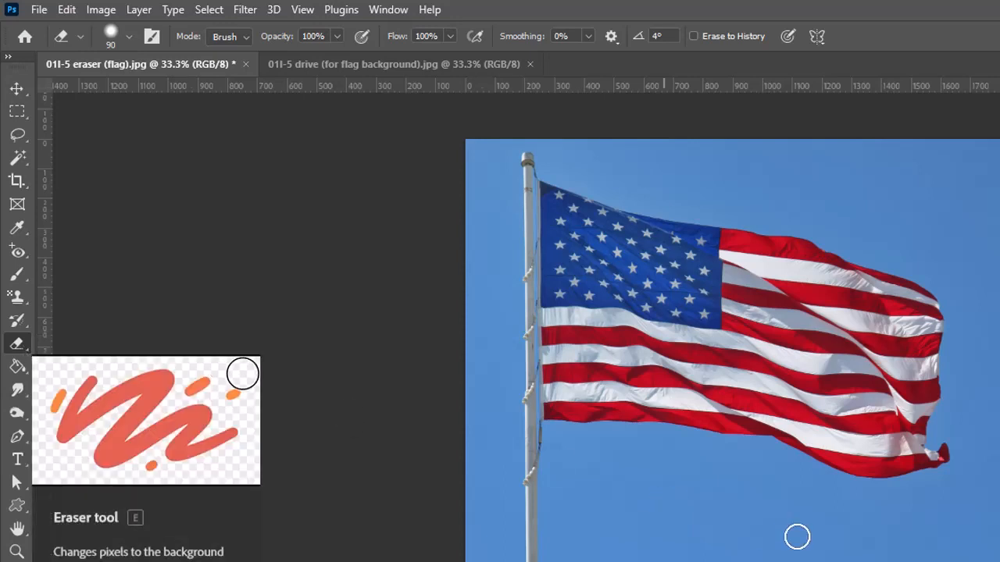
click(128, 40)
drag(149, 92, 184, 94)
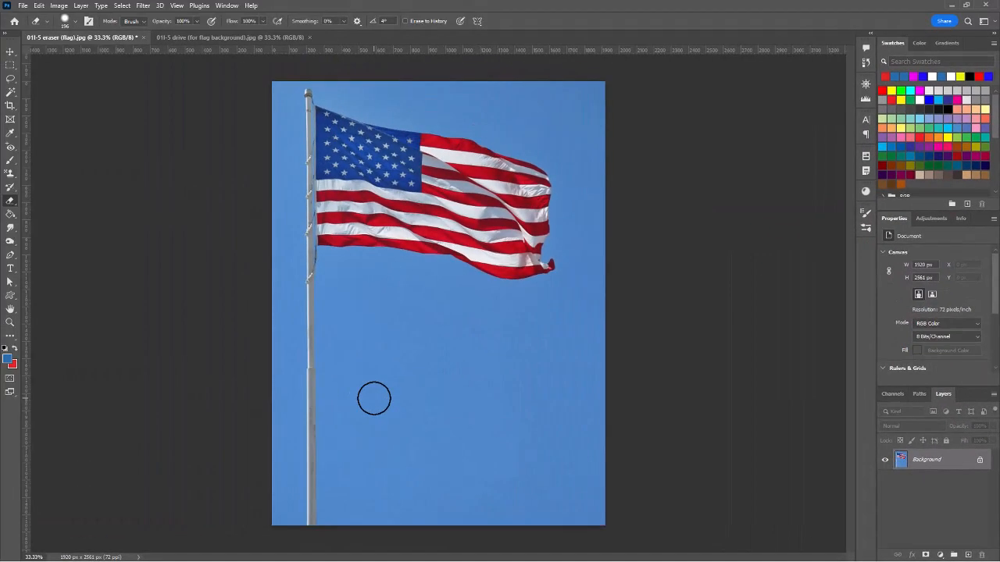
- Try erasing strokes across the sky below the flag with the default colours, and undo them
click(5, 349)
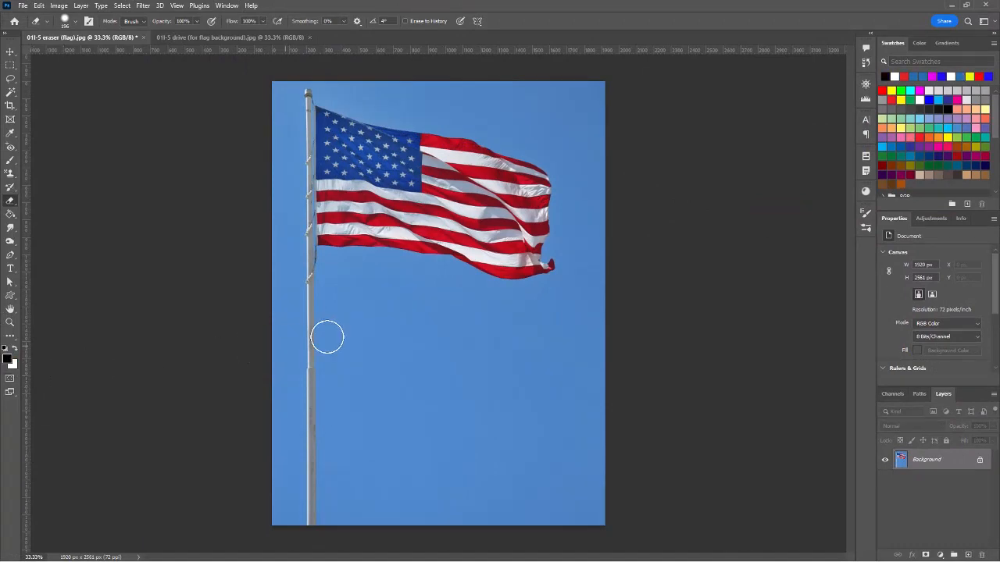
mouse_move(379, 375)
mouse_down()
mouse_move(440, 337)
mouse_move(536, 335)
mouse_up()
mouse_move(474, 384)
mouse_down()
mouse_move(528, 367)
mouse_move(540, 389)
mouse_move(530, 456)
mouse_up()
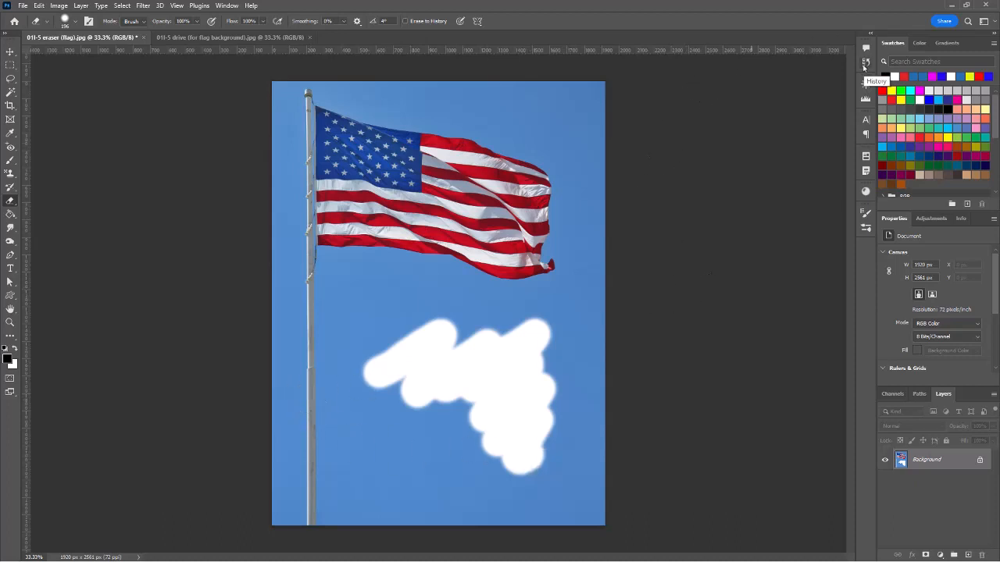
key(ctrl+z)
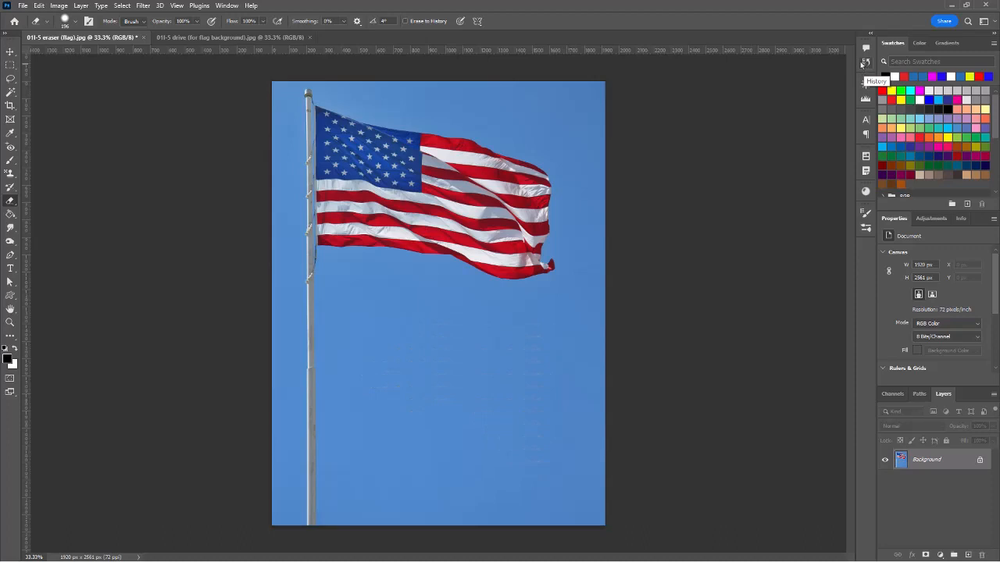
- Try erasing the sky with a red background colour (#eb0f0f), restore the default colours and undo the erased strokes
click(13, 365)
text(ff0000)
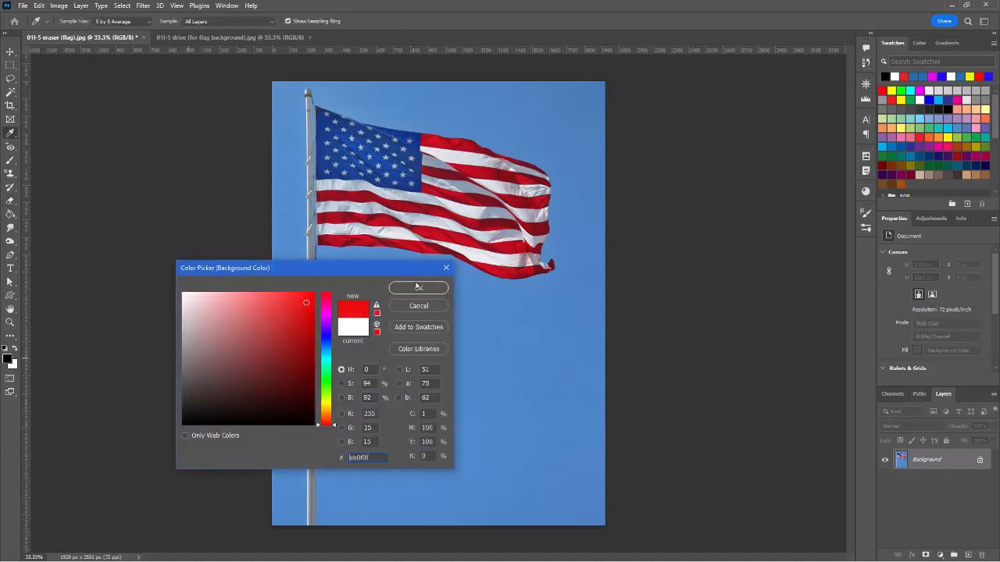
click(419, 287)
mouse_move(386, 402)
mouse_down()
mouse_move(447, 327)
mouse_move(426, 388)
mouse_move(436, 409)
mouse_move(465, 427)
mouse_move(506, 414)
mouse_move(516, 471)
mouse_up()
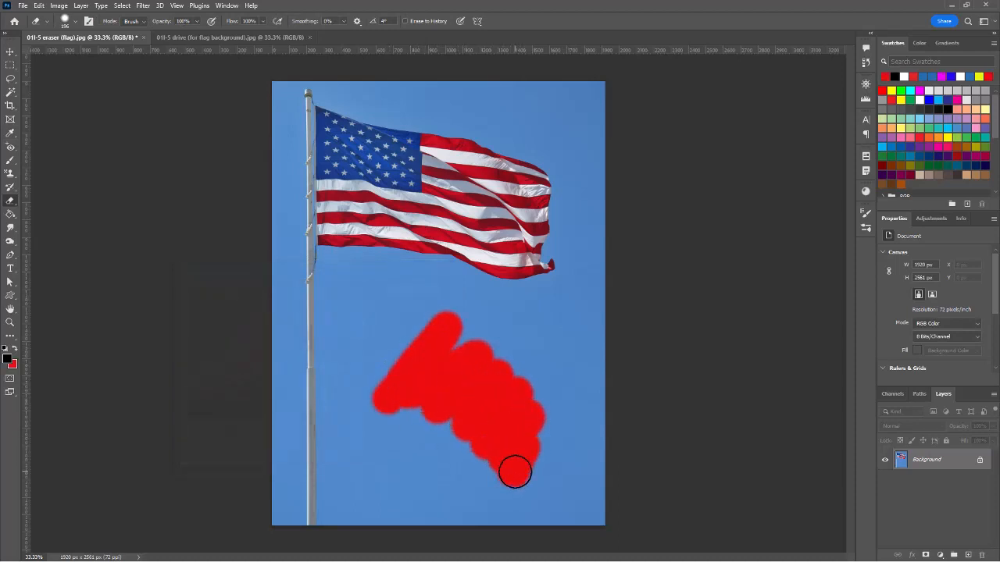
click(6, 349)
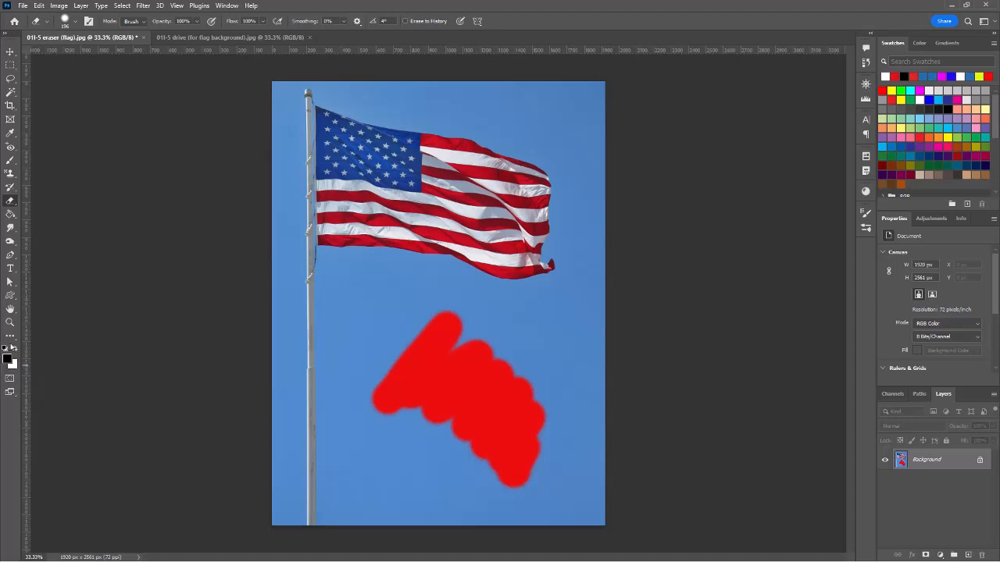
key(ctrl+z)
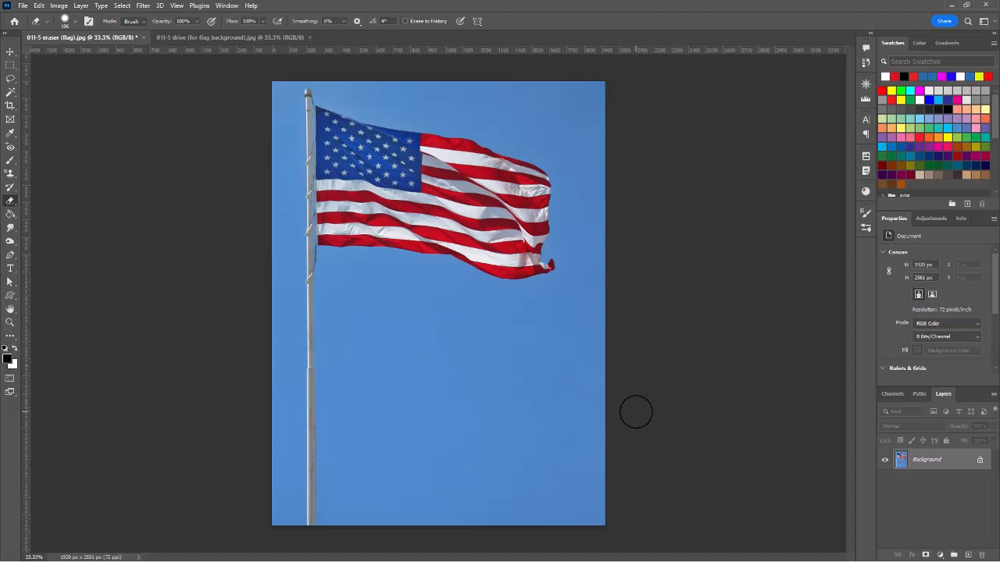
- Convert the locked Background layer of the flag image into a regular layer named Layer 0
double_click(928, 461)
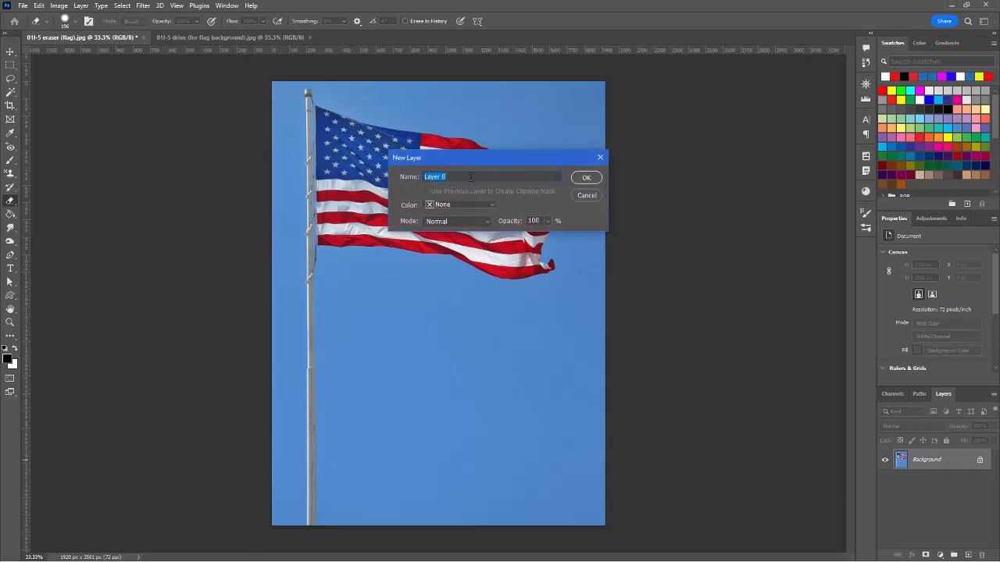
click(587, 178)
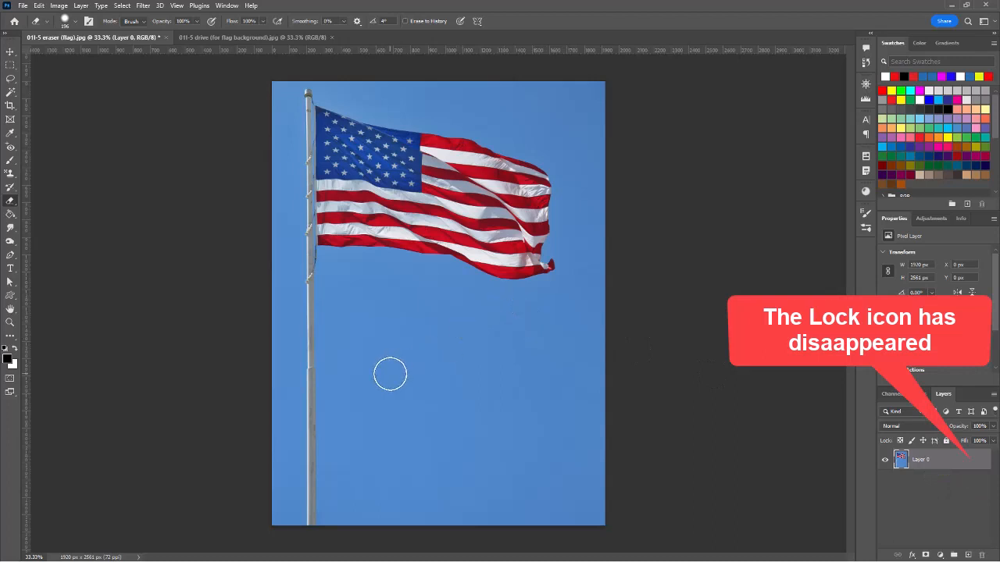
- Try erasing the sky at full opacity and part of the flag at a reduced eraser opacity, and undo all the strokes
mouse_move(394, 380)
mouse_down()
mouse_move(404, 360)
mouse_move(404, 379)
mouse_move(471, 353)
mouse_move(513, 360)
mouse_move(526, 396)
mouse_up()
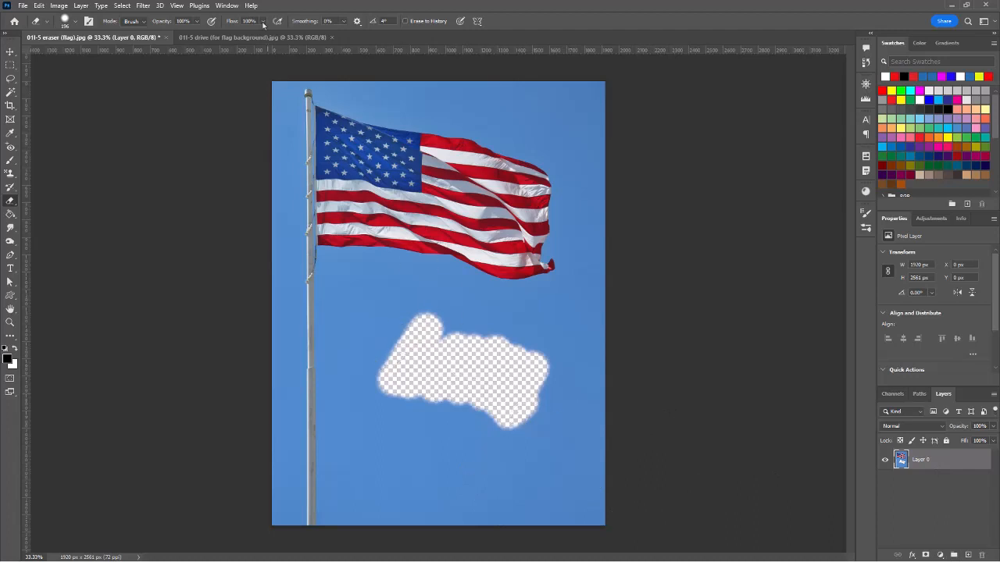
click(197, 21)
drag(199, 37, 159, 39)
mouse_move(423, 263)
mouse_down()
mouse_move(493, 147)
mouse_move(434, 243)
mouse_move(487, 221)
mouse_move(493, 243)
mouse_move(499, 228)
mouse_move(479, 248)
mouse_move(470, 207)
mouse_move(456, 220)
mouse_move(470, 272)
mouse_up()
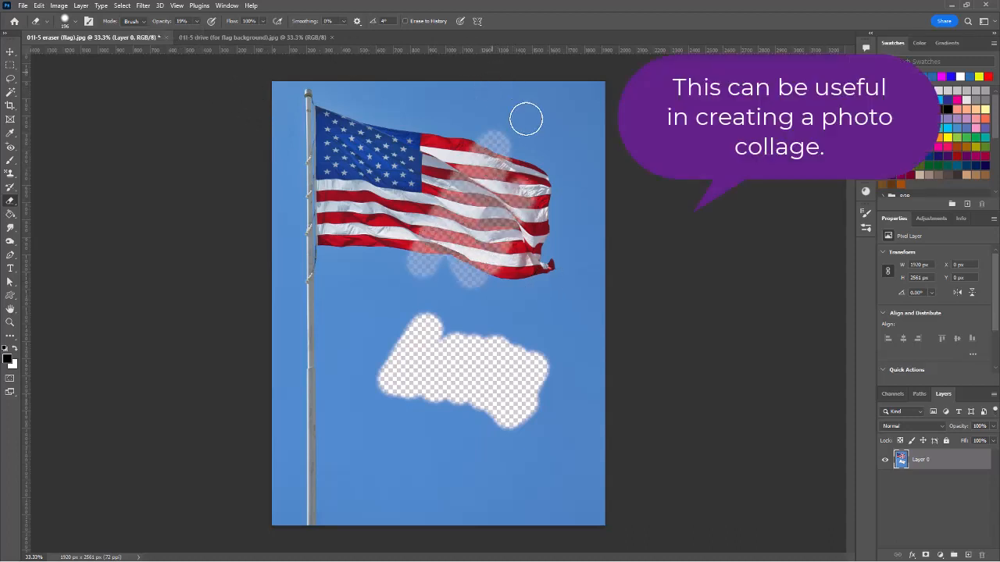
key(ctrl+z)
key(ctrl+z)
key(ctrl+z)
key(ctrl+z)
key(ctrl+z)
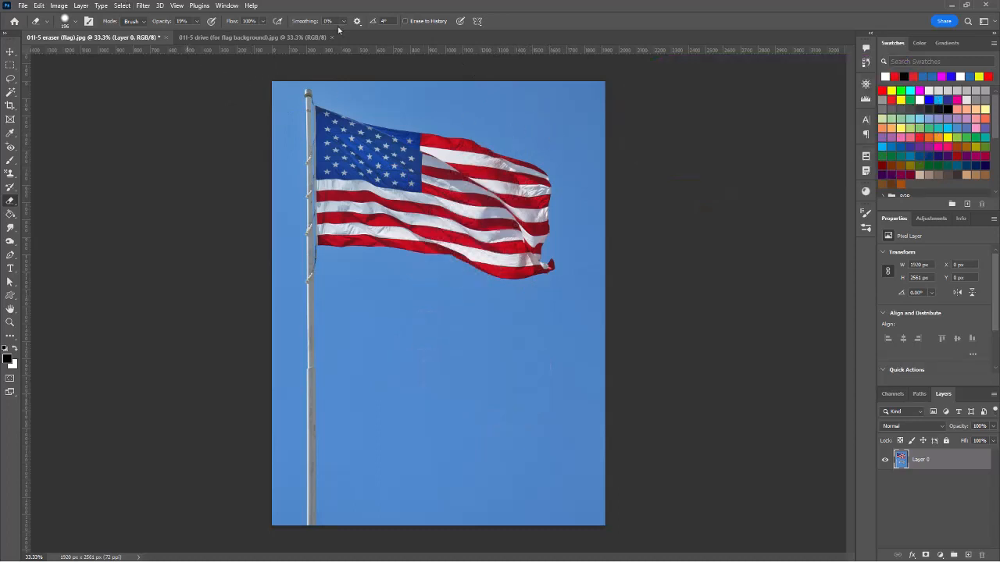
- Switch to the Background Eraser tool and set its limits to Discontiguous
key(shift+e)
right_click(11, 202)
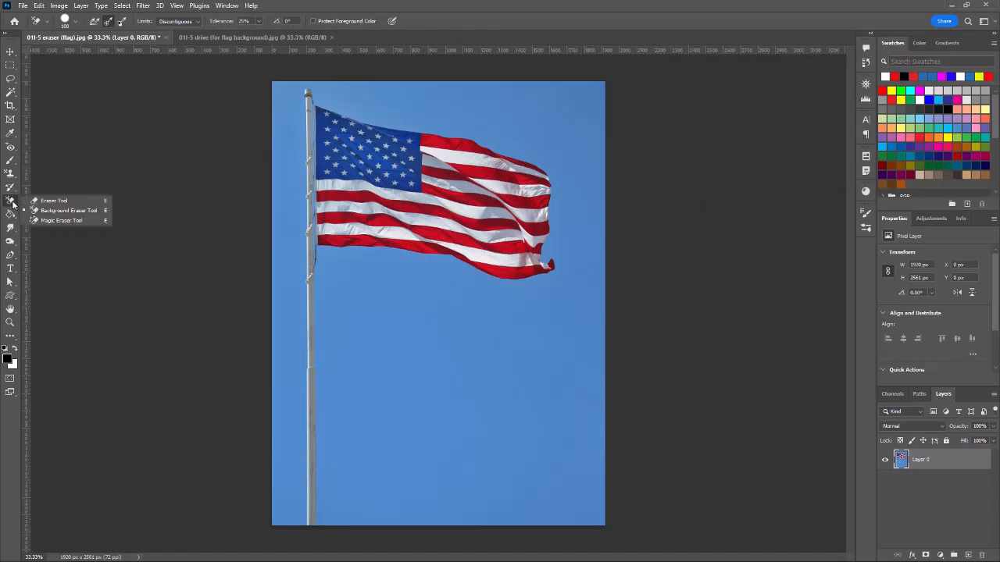
click(52, 214)
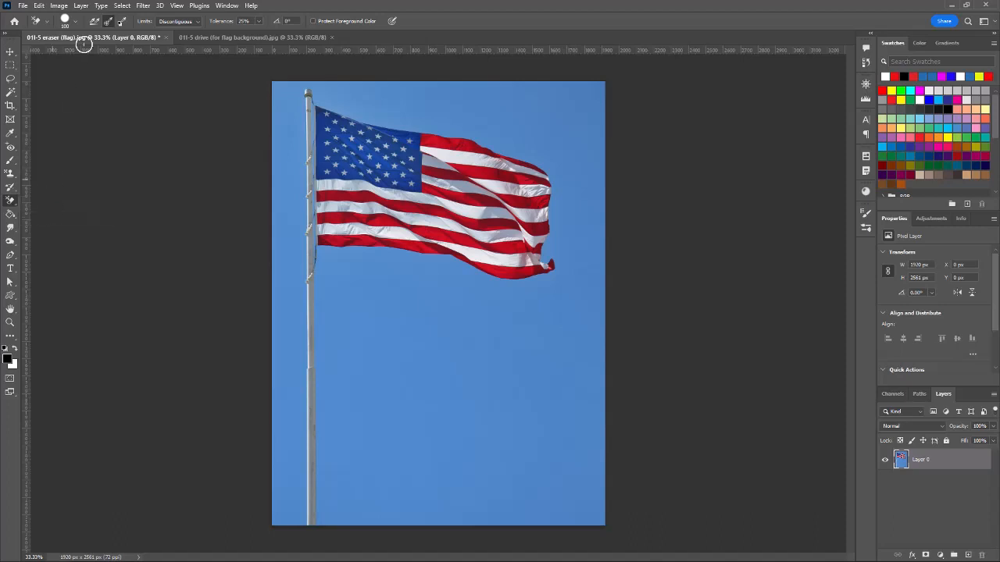
click(197, 22)
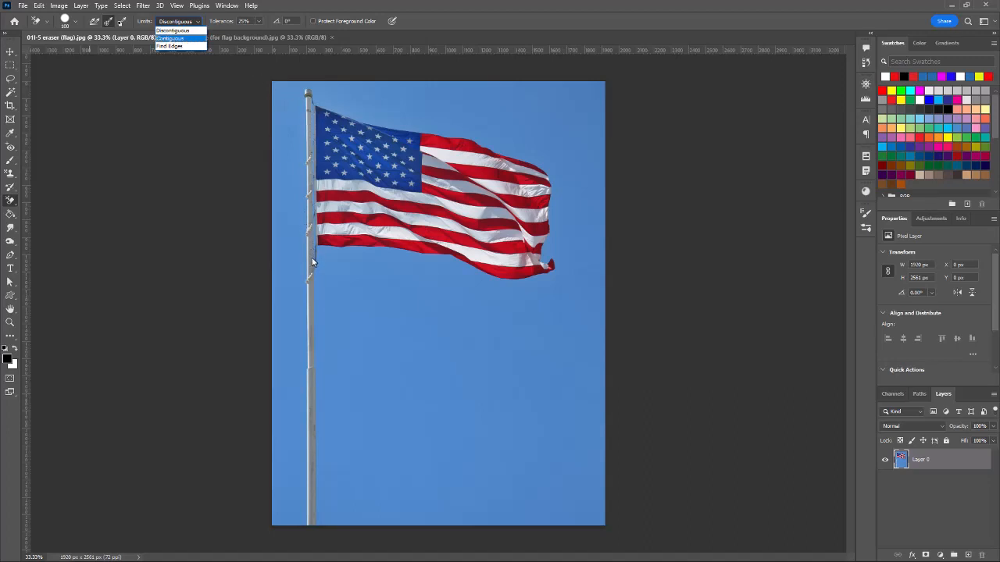
click(186, 31)
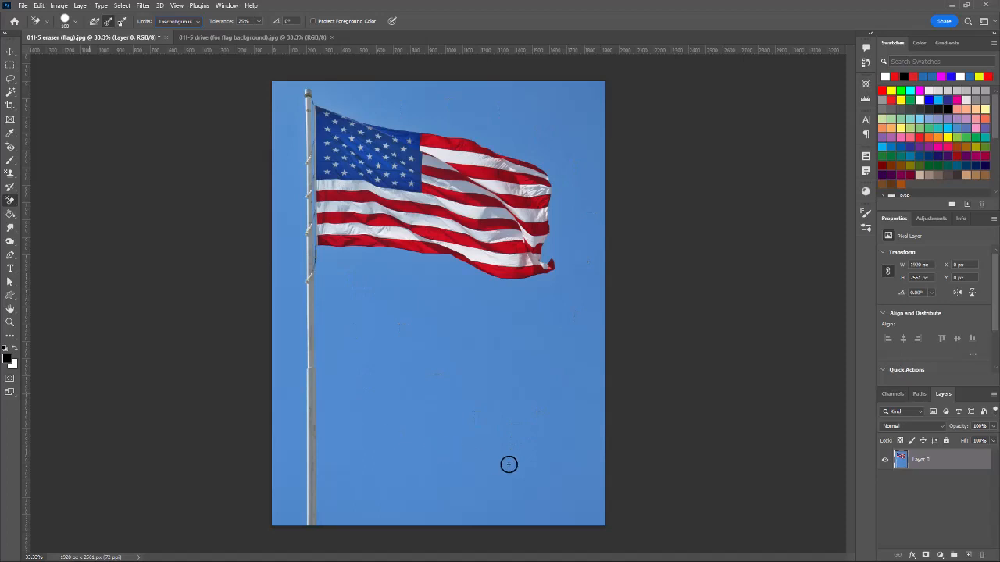
- Enlarge the Background Eraser brush to about 350 px
click(75, 24)
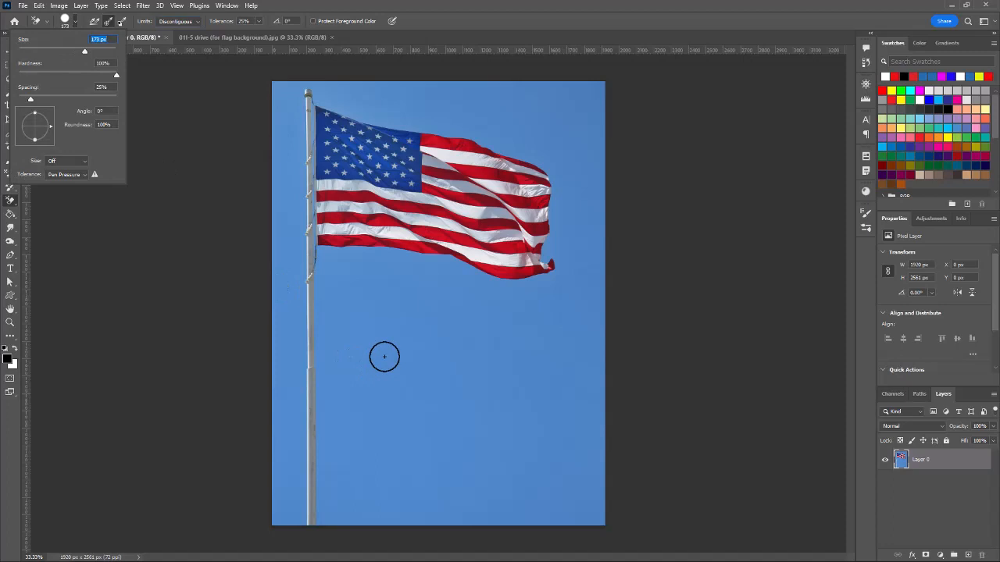
click(86, 54)
drag(86, 53, 99, 52)
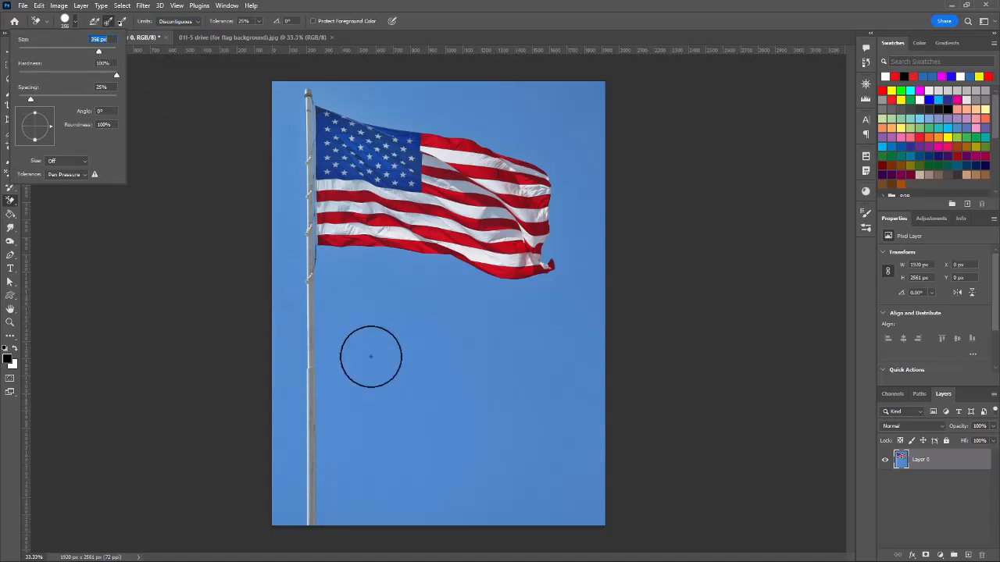
click(419, 389)
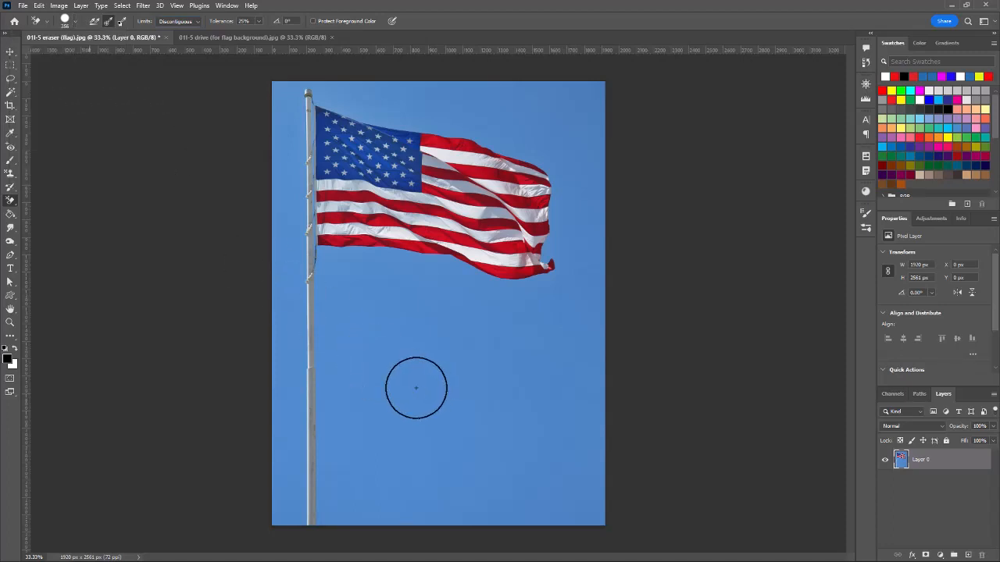
- Erase the blue sky around the flag and pole down to transparency, keeping the brush centre on the sky
mouse_move(394, 366)
mouse_down()
mouse_move(418, 391)
mouse_move(380, 328)
mouse_move(377, 295)
mouse_up()
mouse_move(421, 292)
mouse_down()
mouse_move(539, 328)
mouse_move(551, 319)
mouse_move(527, 294)
mouse_move(422, 270)
mouse_move(341, 267)
mouse_up()
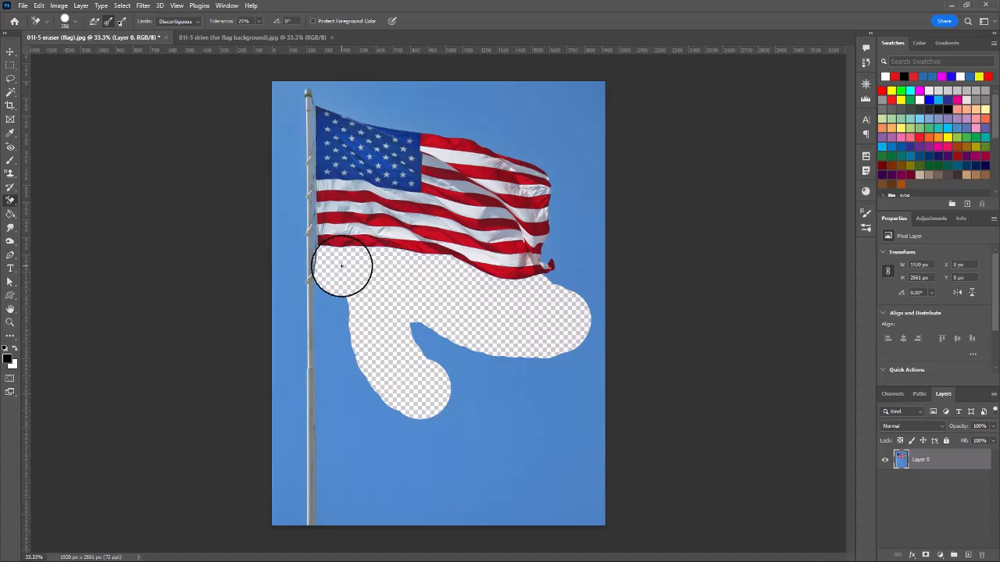
mouse_move(341, 266)
mouse_down()
mouse_move(310, 268)
mouse_move(297, 217)
mouse_move(296, 98)
mouse_move(339, 93)
mouse_move(542, 134)
mouse_move(563, 154)
mouse_move(556, 127)
mouse_move(438, 93)
mouse_move(576, 104)
mouse_move(578, 225)
mouse_move(567, 179)
mouse_move(560, 306)
mouse_move(575, 404)
mouse_up()
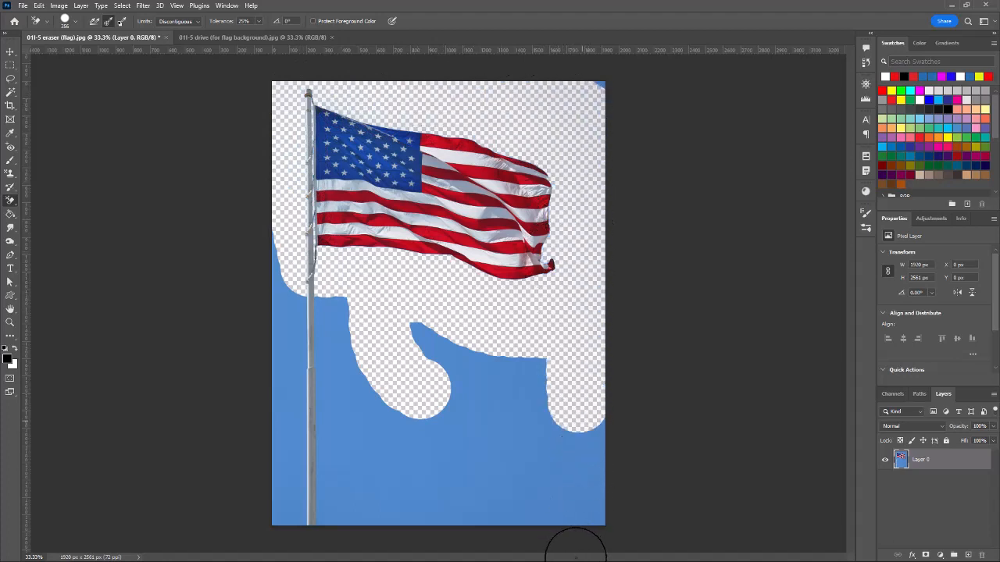
mouse_move(576, 555)
mouse_down()
mouse_move(585, 504)
mouse_move(581, 526)
mouse_move(265, 525)
mouse_move(280, 504)
mouse_move(290, 272)
mouse_move(279, 257)
mouse_move(306, 293)
mouse_move(348, 318)
mouse_move(323, 375)
mouse_move(334, 476)
mouse_move(388, 349)
mouse_move(371, 408)
mouse_move(429, 331)
mouse_move(536, 373)
mouse_move(525, 441)
mouse_move(428, 393)
mouse_move(353, 488)
mouse_move(488, 424)
mouse_move(521, 446)
mouse_move(483, 486)
mouse_move(437, 475)
mouse_move(546, 477)
mouse_up()
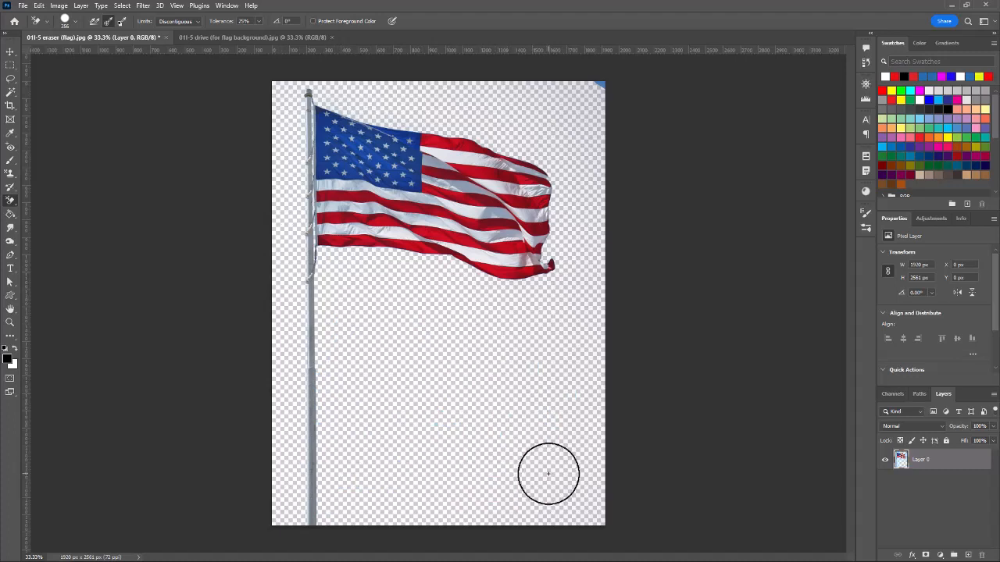
- Copy the entire drive photo into the flag document as a new layer and place it beneath the flag layer
click(258, 38)
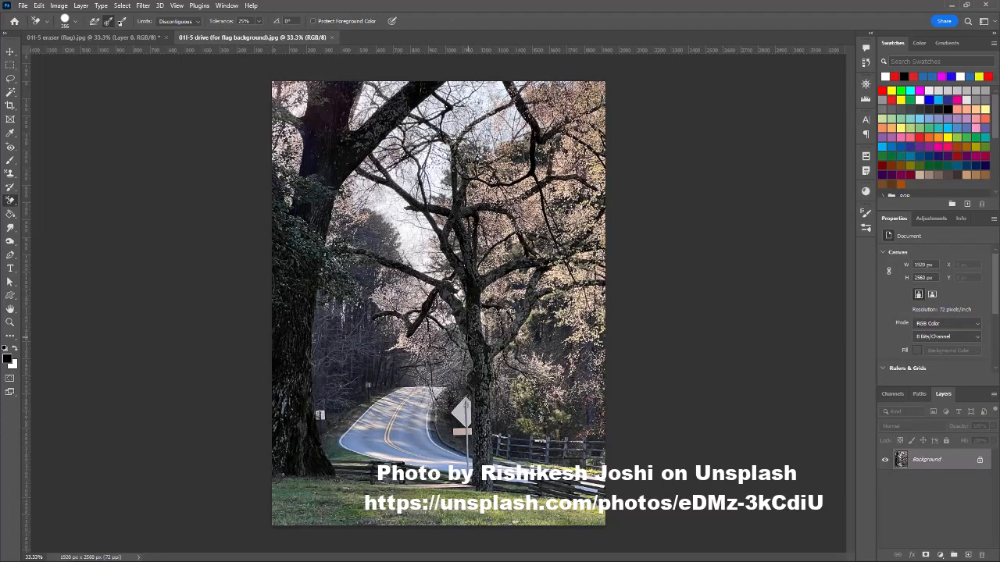
key(ctrl+a)
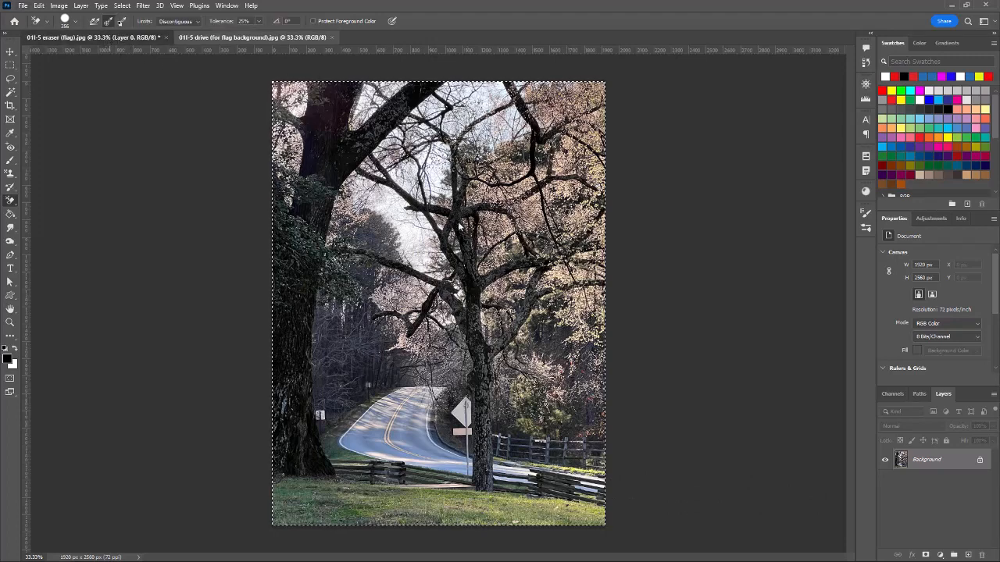
click(93, 37)
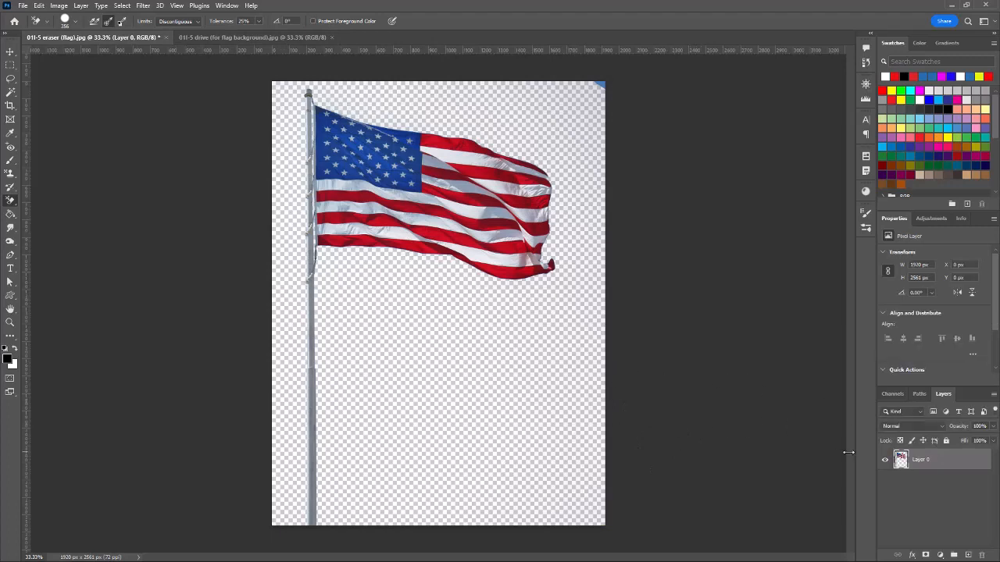
click(40, 6)
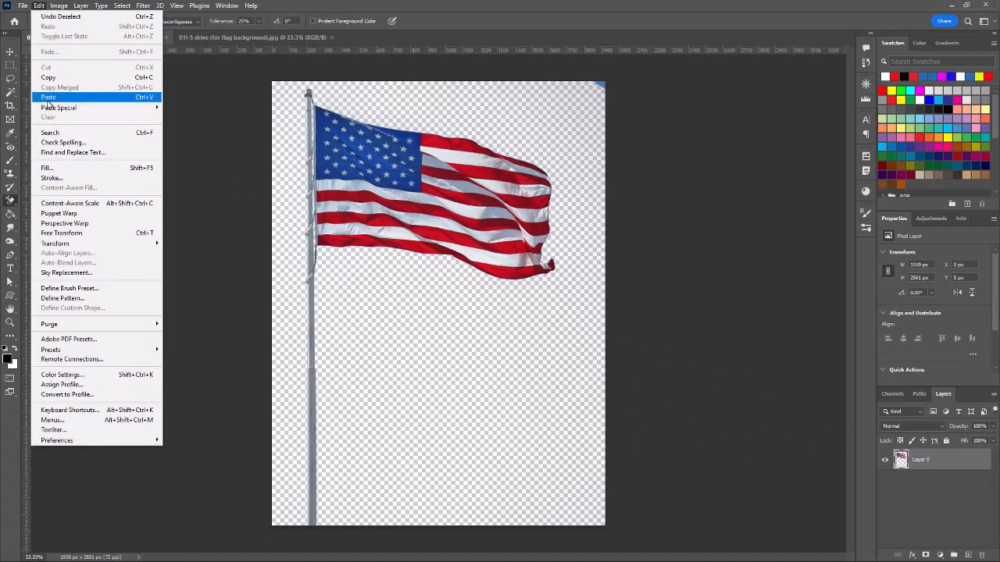
click(48, 97)
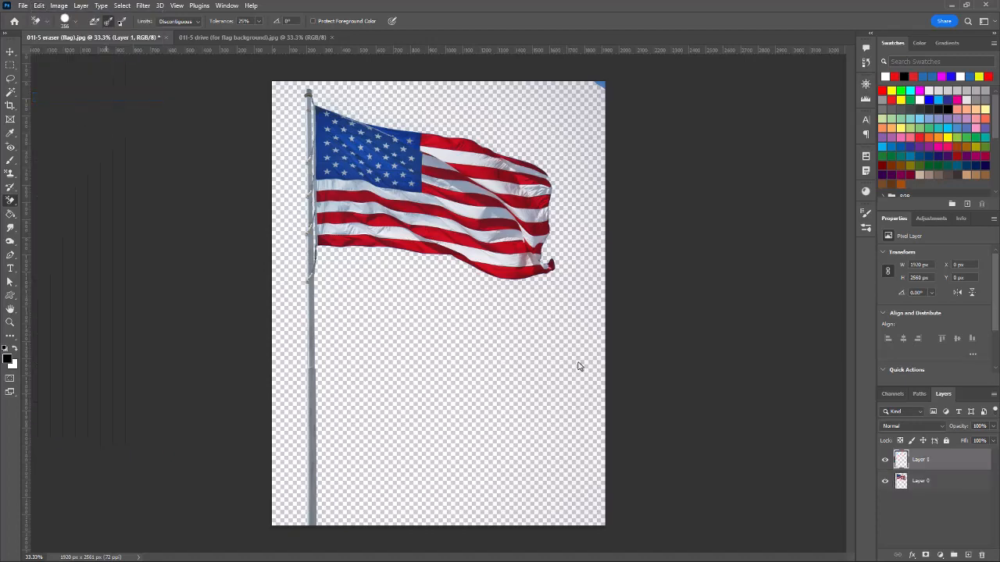
click(941, 467)
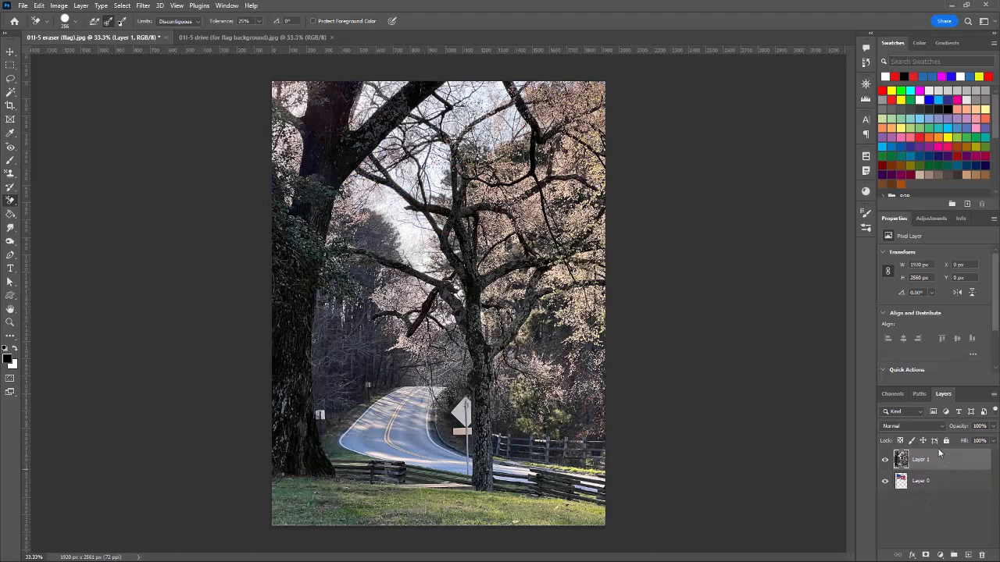
drag(943, 461, 946, 495)
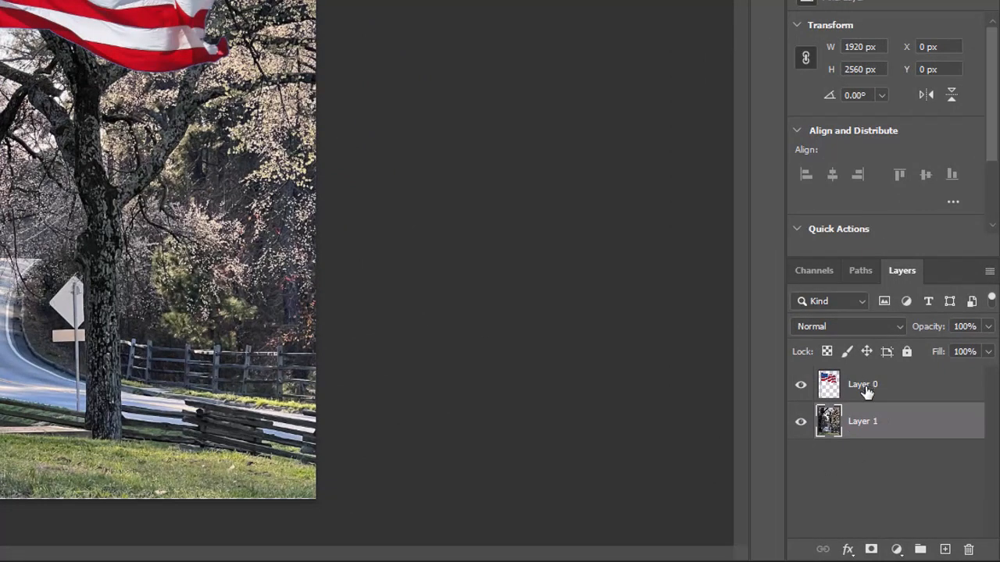
- Rename the top layer to flag and the layer beneath it to drive
double_click(867, 387)
text(F)
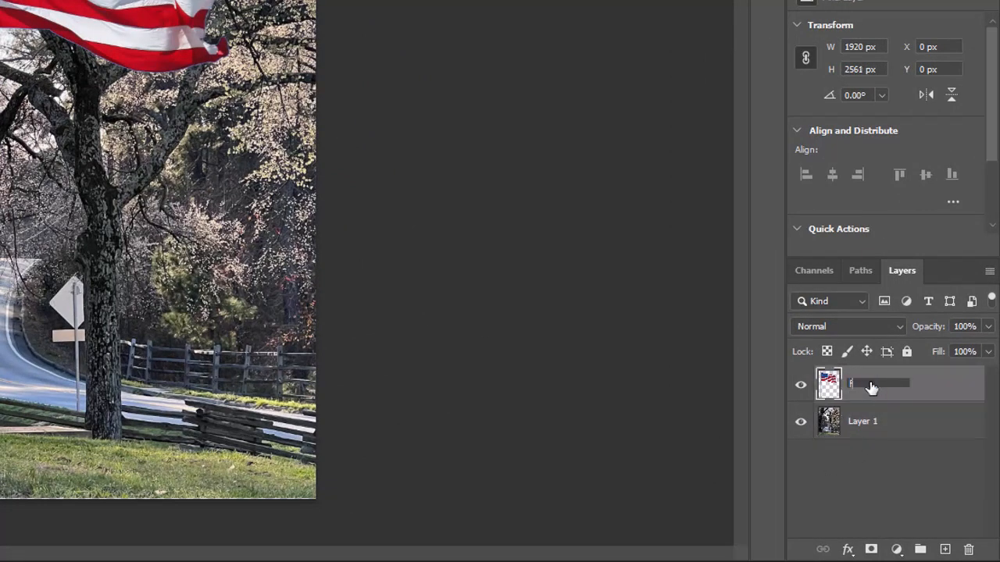
key(Return)
double_click(870, 425)
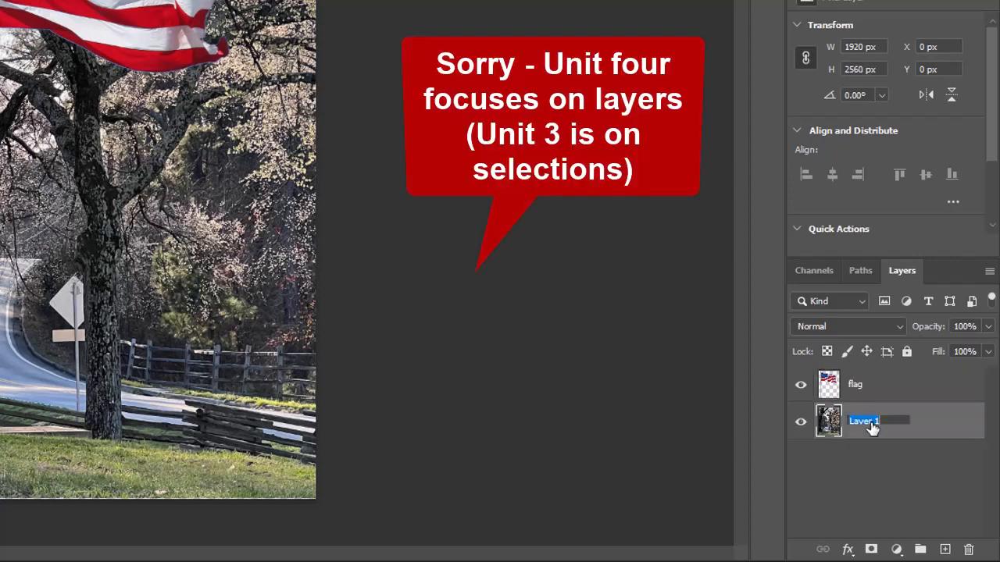
text(drive)
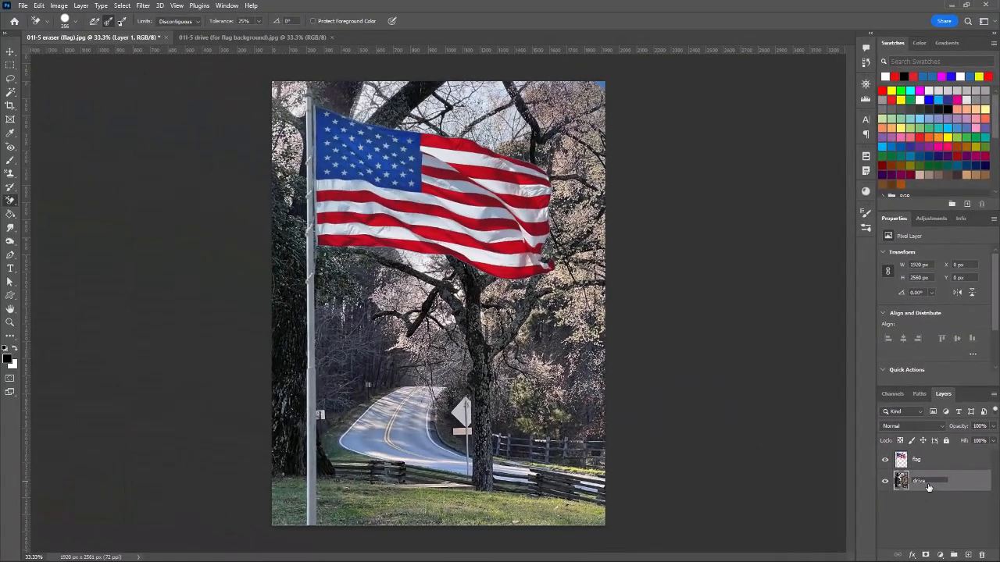
key(Return)
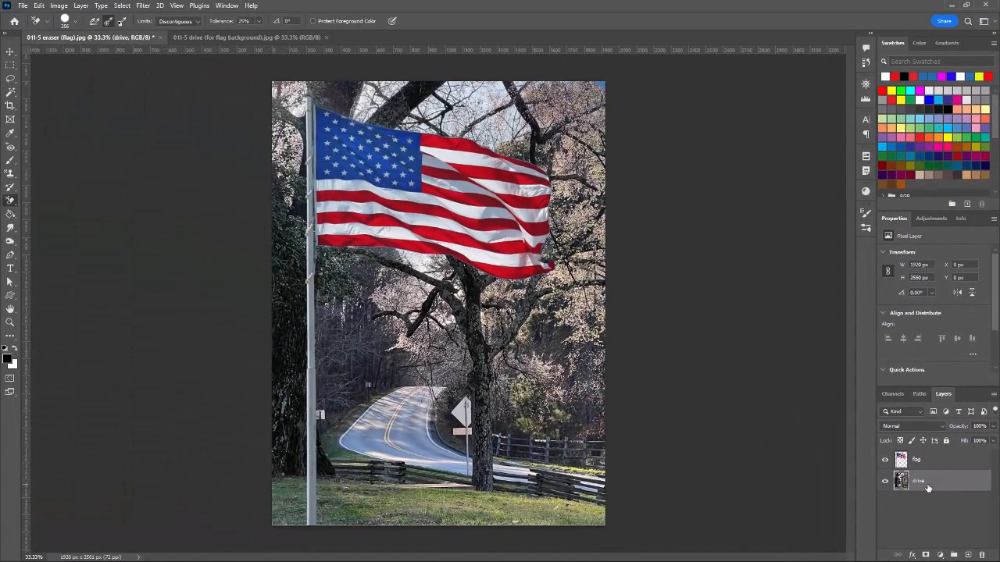
- Apply a Vibrance adjustment to the drive layer with vibrance +48 and saturation +69
click(60, 10)
mouse_move(80, 38)
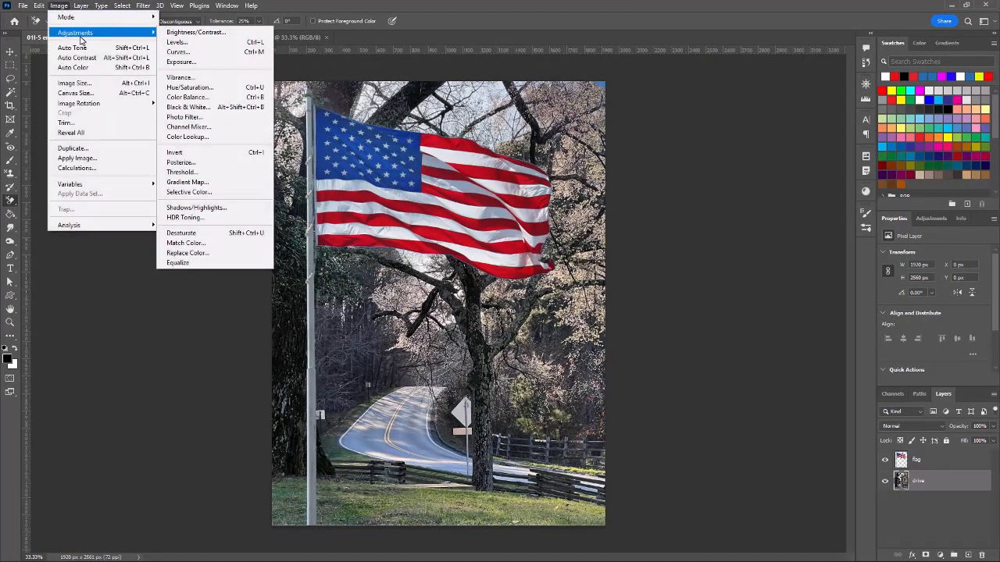
click(727, 359)
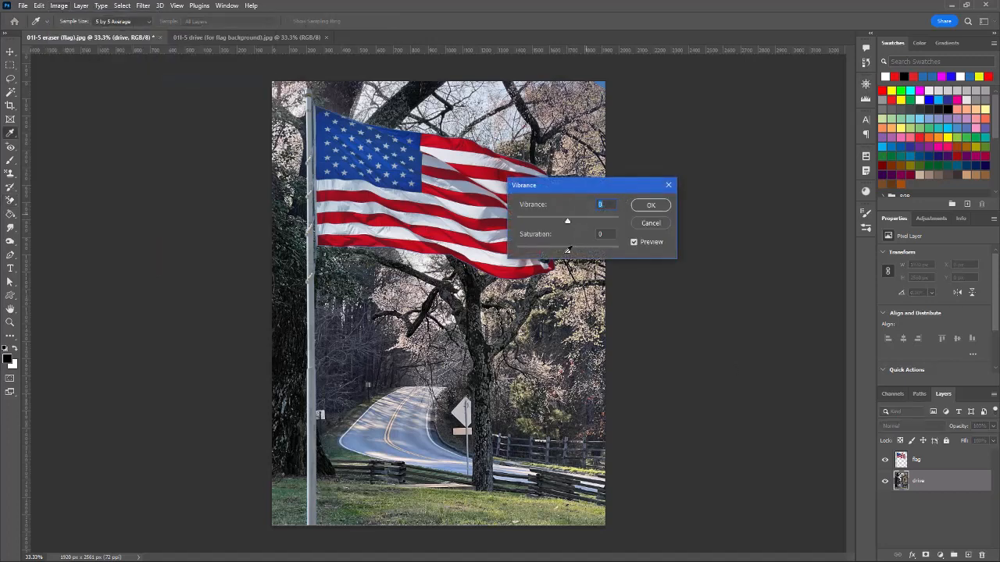
drag(568, 252, 603, 252)
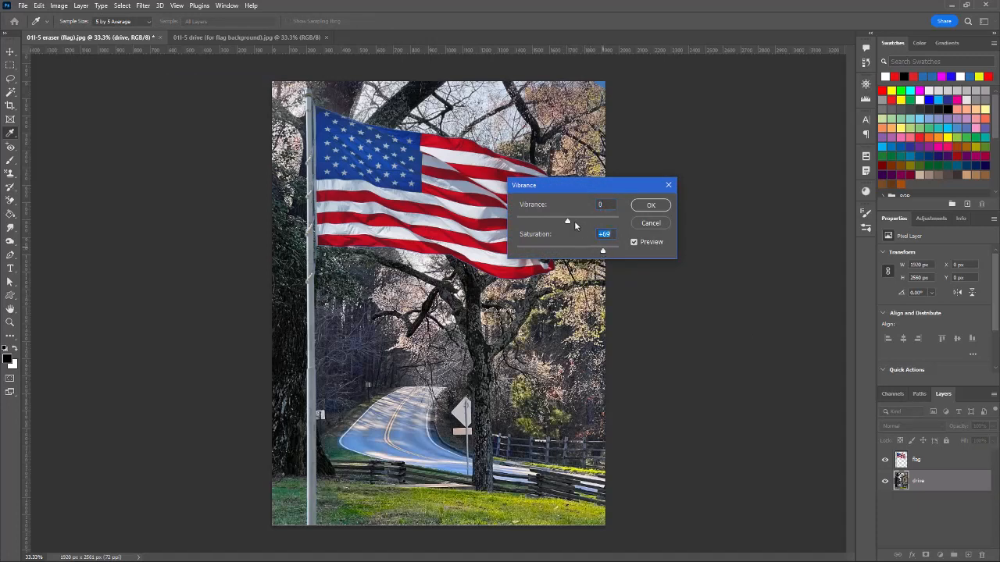
drag(567, 222, 591, 224)
click(591, 223)
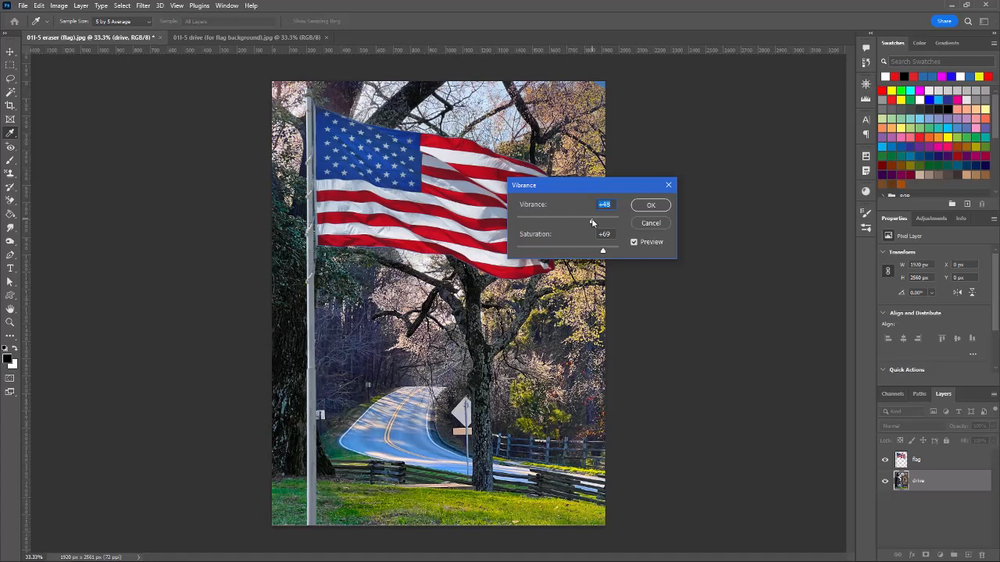
key(Return)
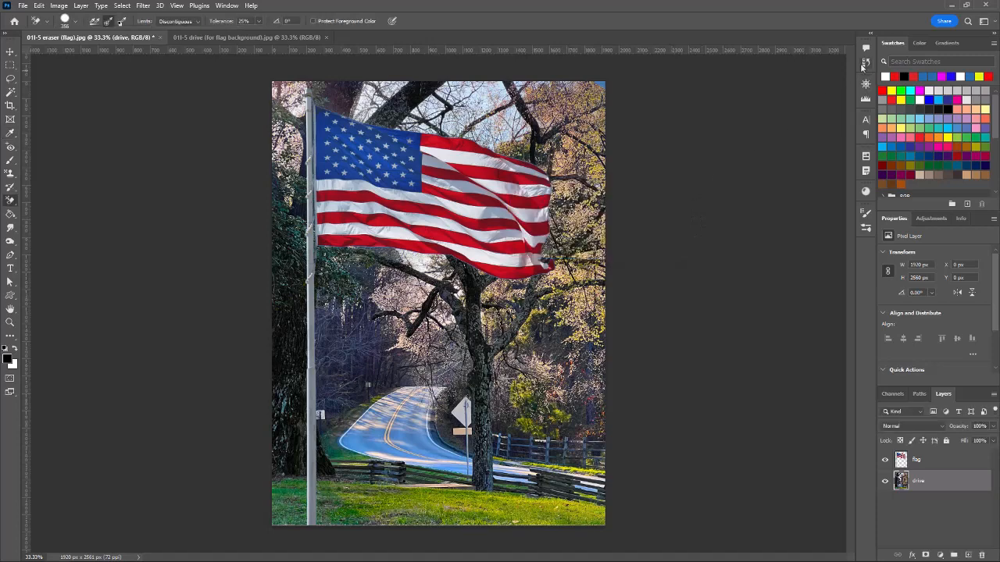
- Return the flag document to its original Open state using the history
click(866, 63)
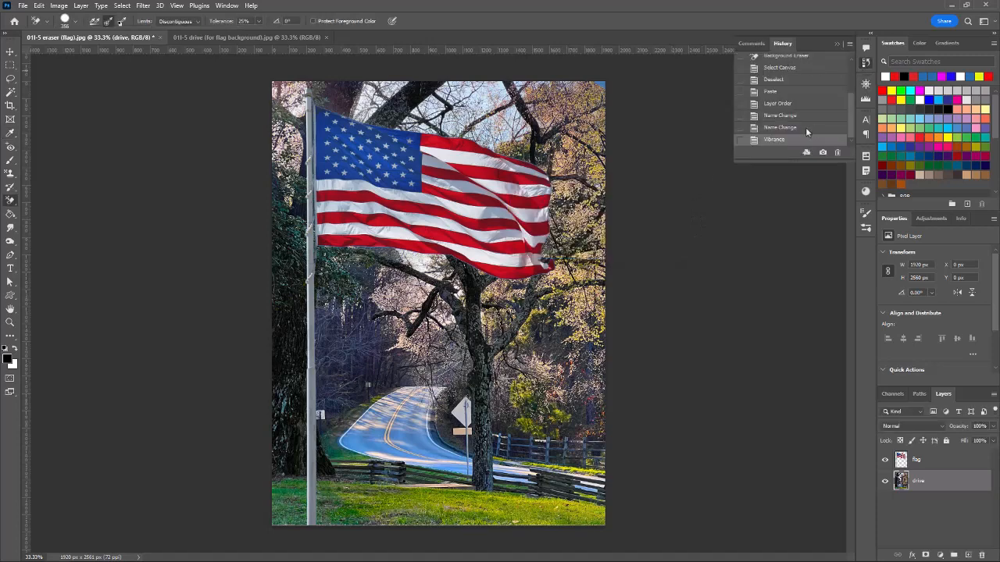
scroll(801, 119, up, 3)
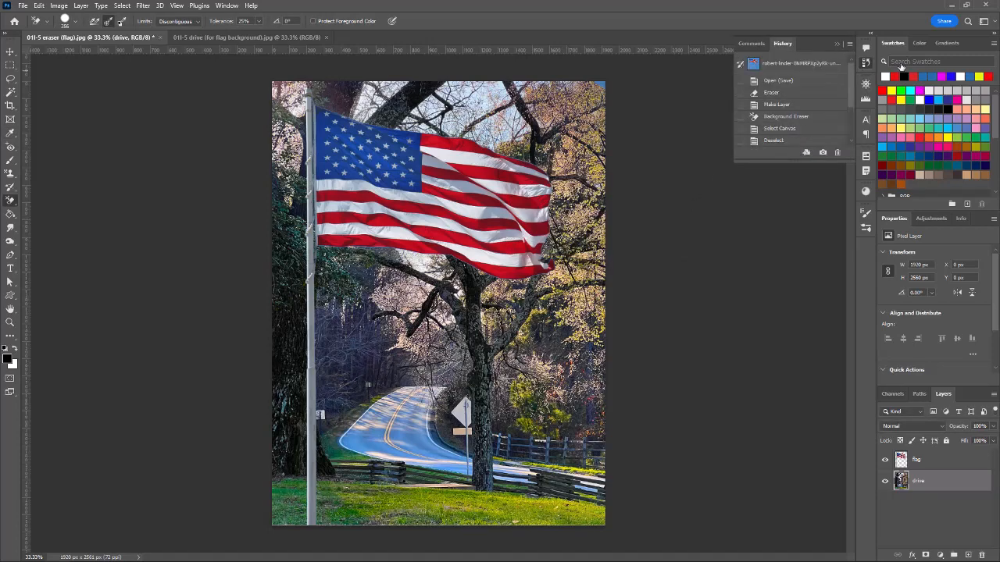
click(786, 81)
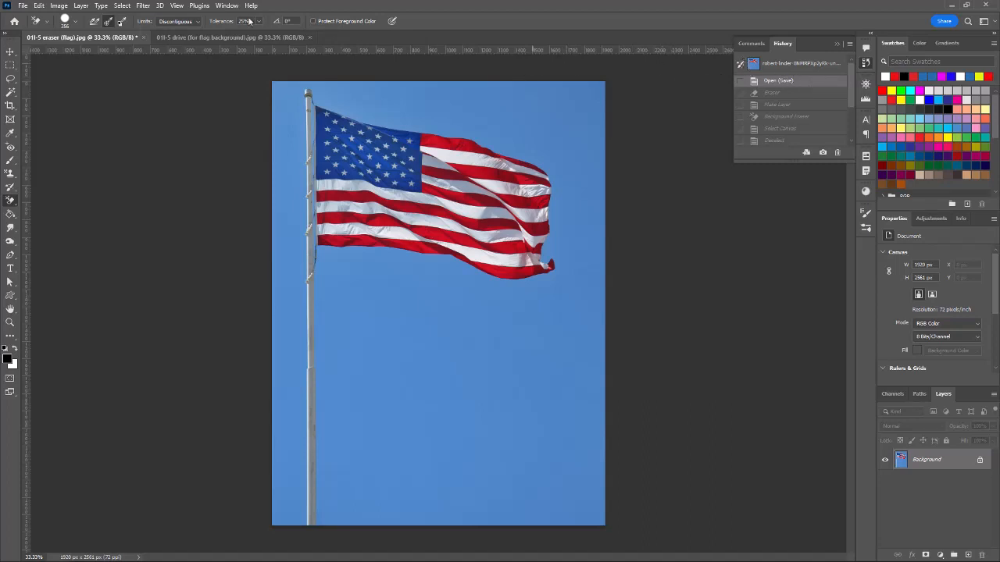
- Clear the sky by inverting a Select Subject selection of the flag and converting the Background into a regular layer
click(121, 6)
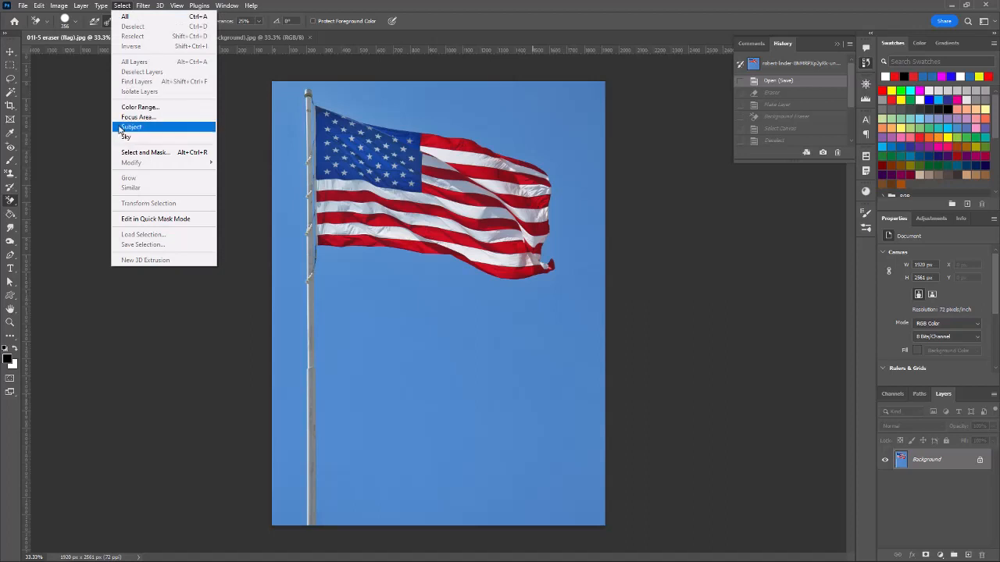
click(125, 127)
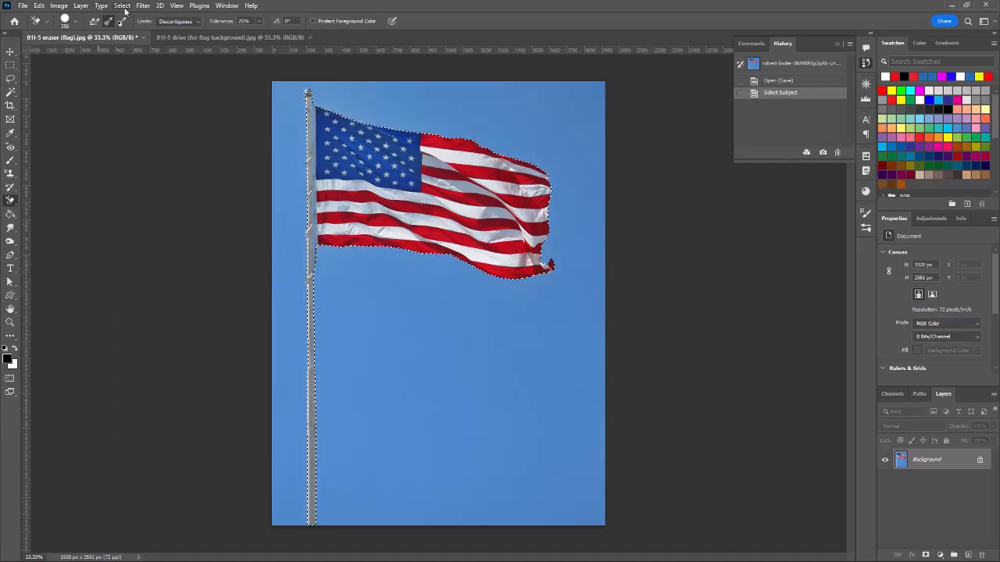
click(123, 7)
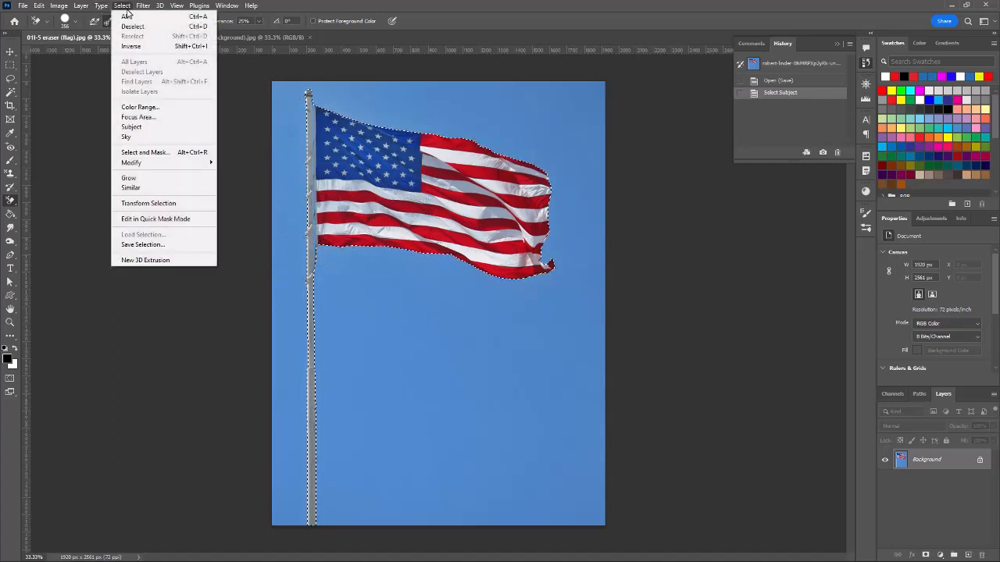
click(135, 48)
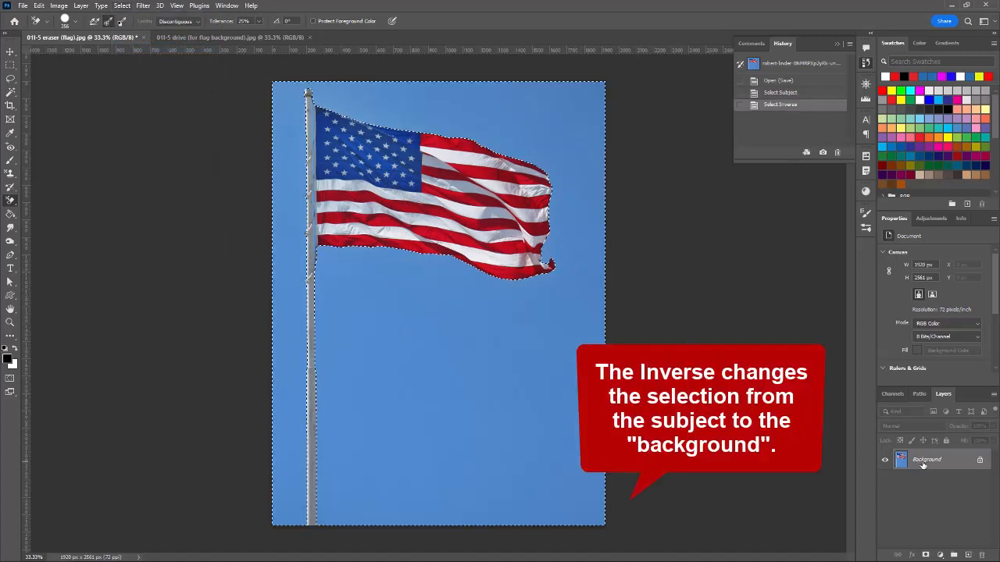
double_click(923, 461)
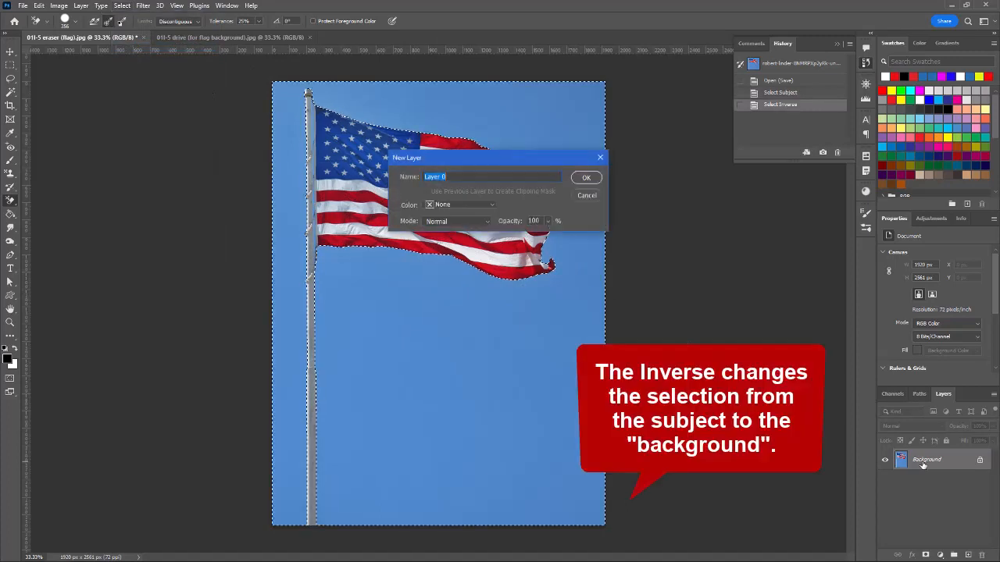
click(586, 196)
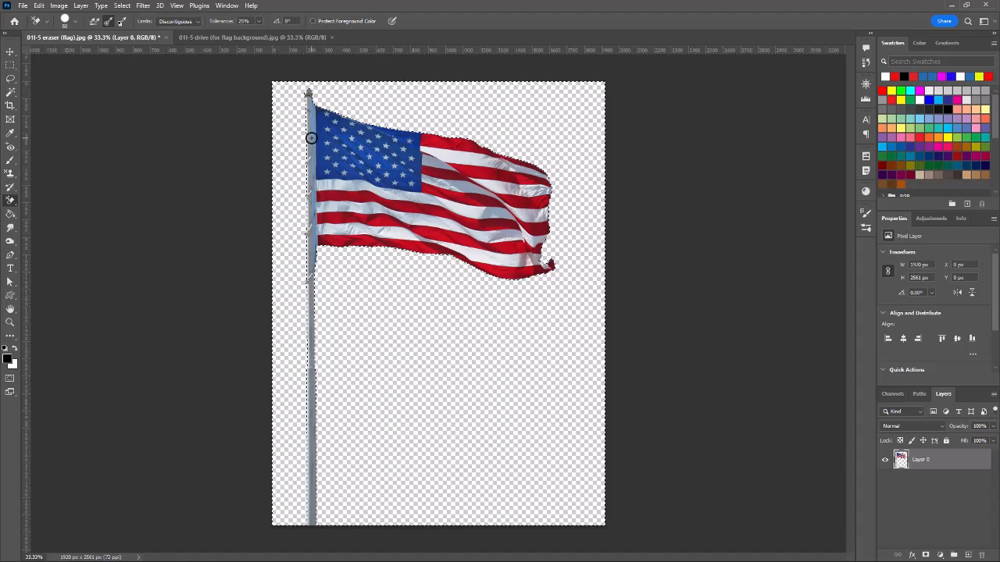
- Deselect and erase the remaining blue between the pole and the flag using the Background Eraser at 50 px
key(bracketleft)
key(bracketleft)
key(ctrl+d)
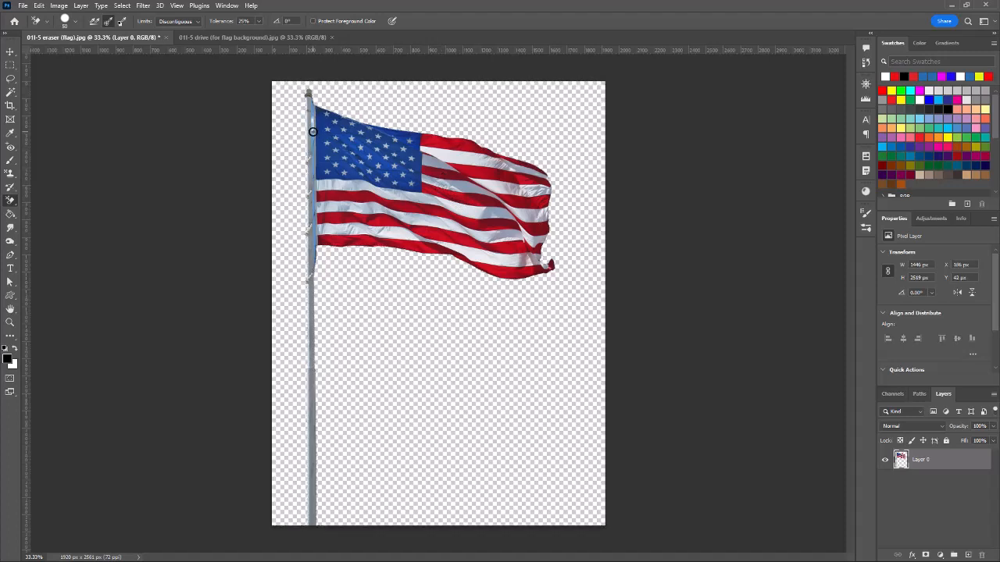
drag(312, 101, 312, 279)
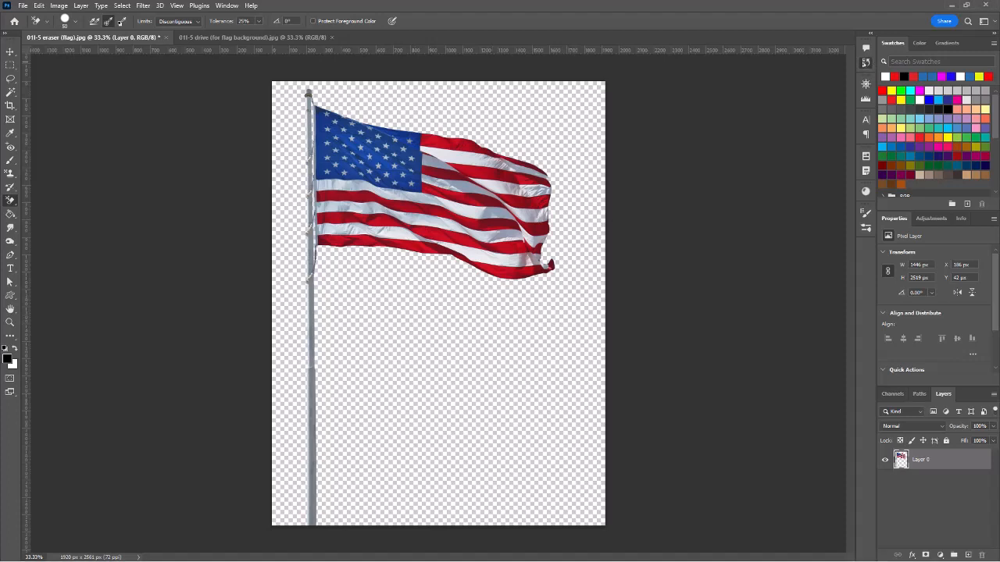
- Undo the subject-selection clearing and eraser strokes by going back to the Open state in the history
click(865, 63)
click(865, 63)
click(866, 64)
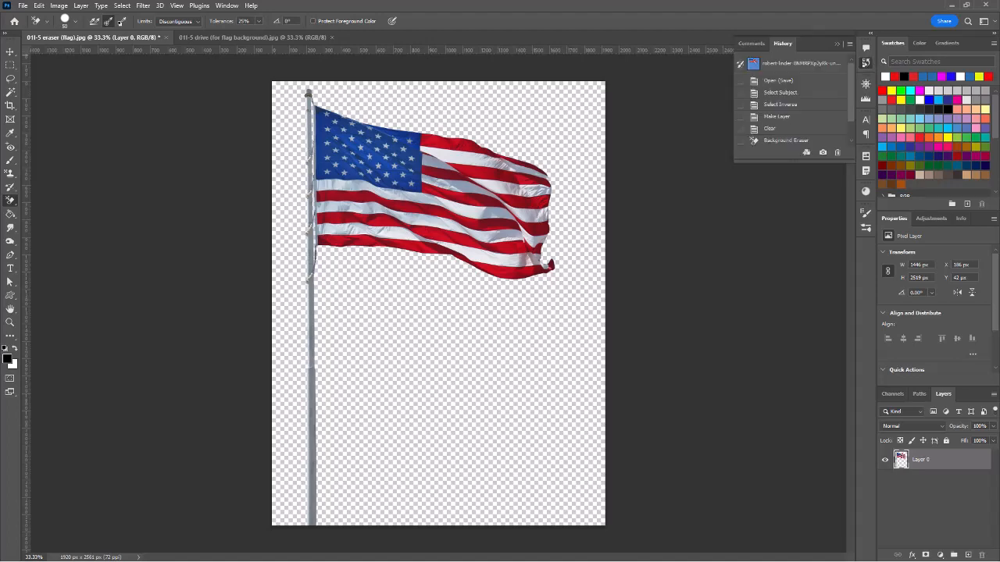
click(777, 81)
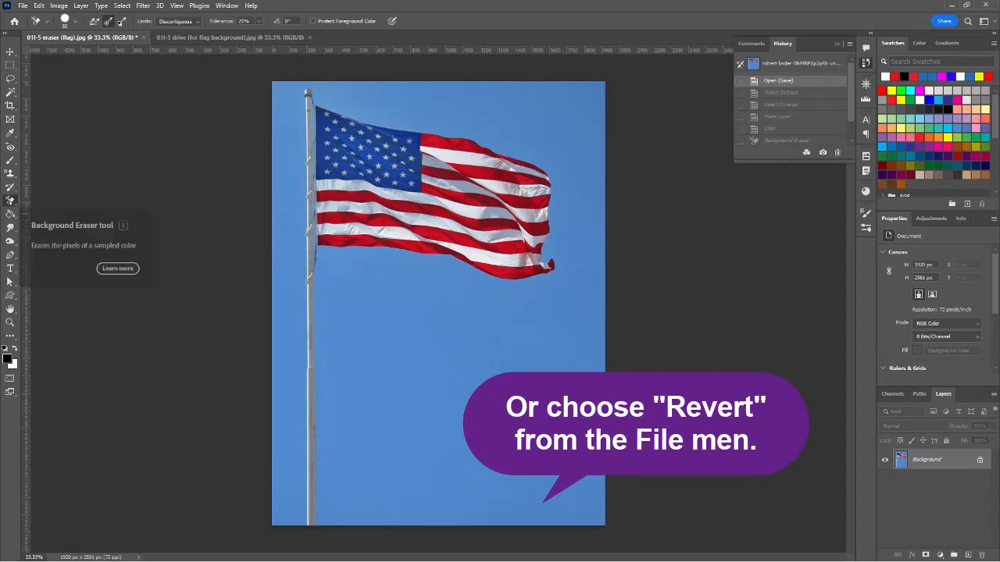
- Erase the blue sky around the flag using the Magic Eraser tool with Contiguous turned off
right_click(10, 200)
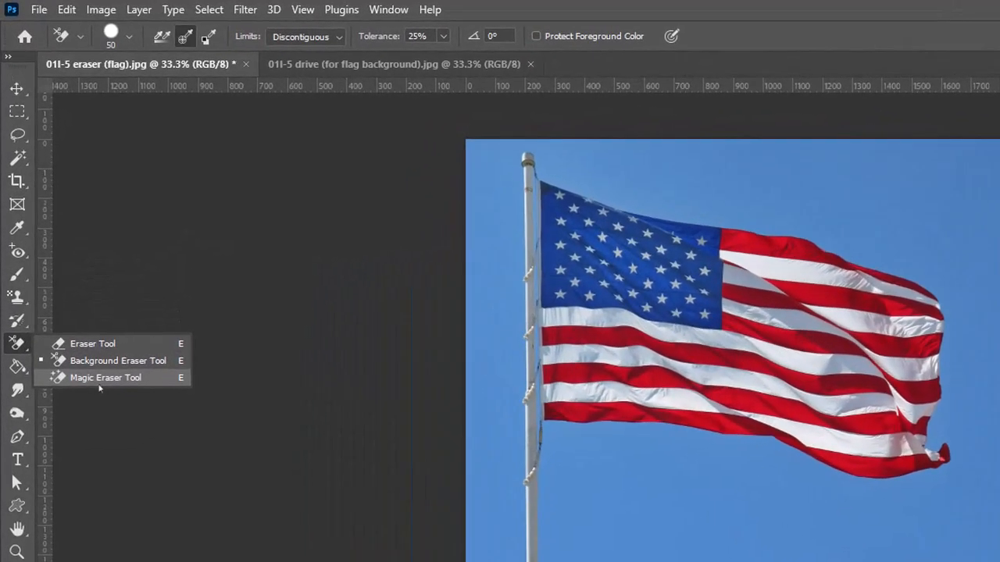
click(99, 357)
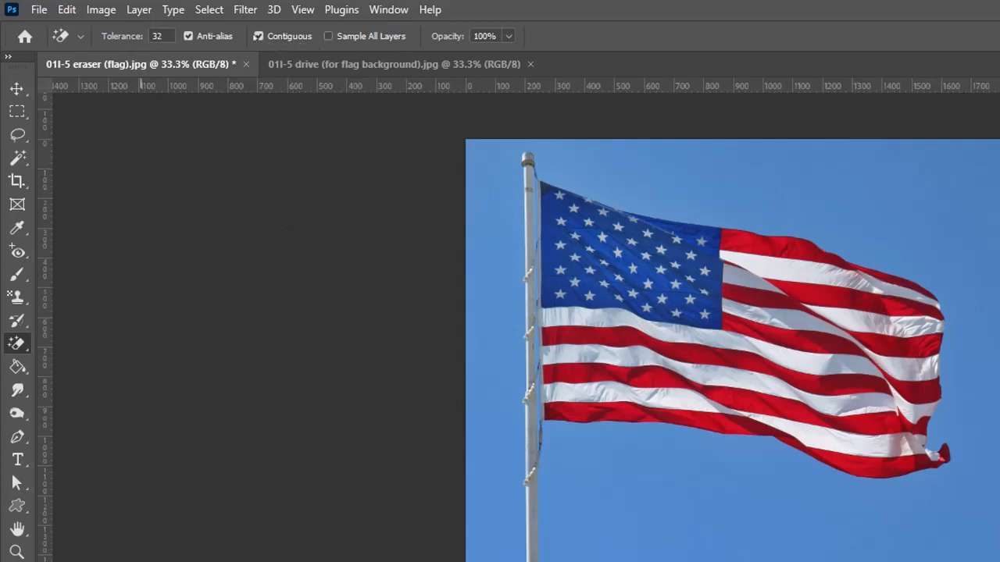
click(258, 37)
click(259, 37)
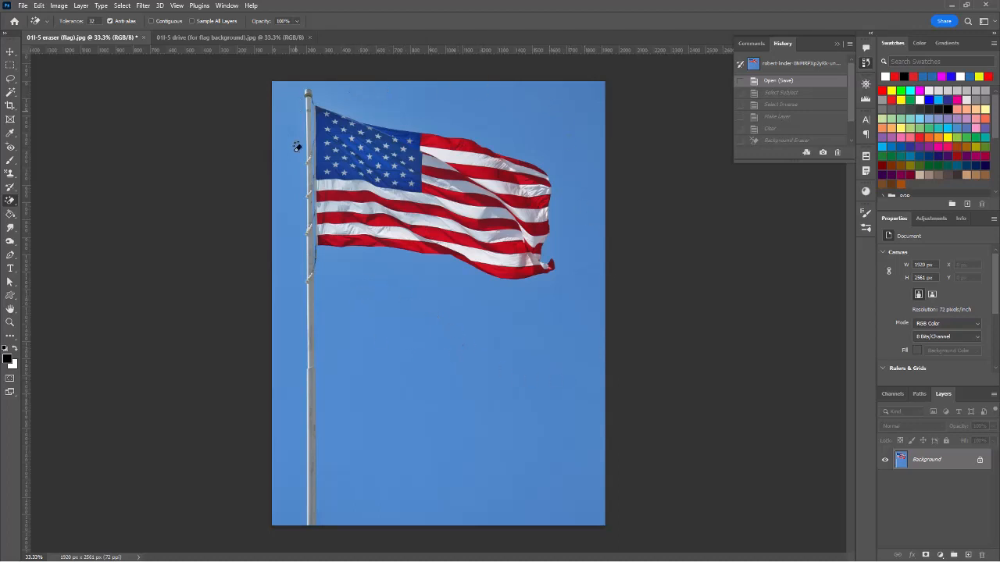
click(415, 315)
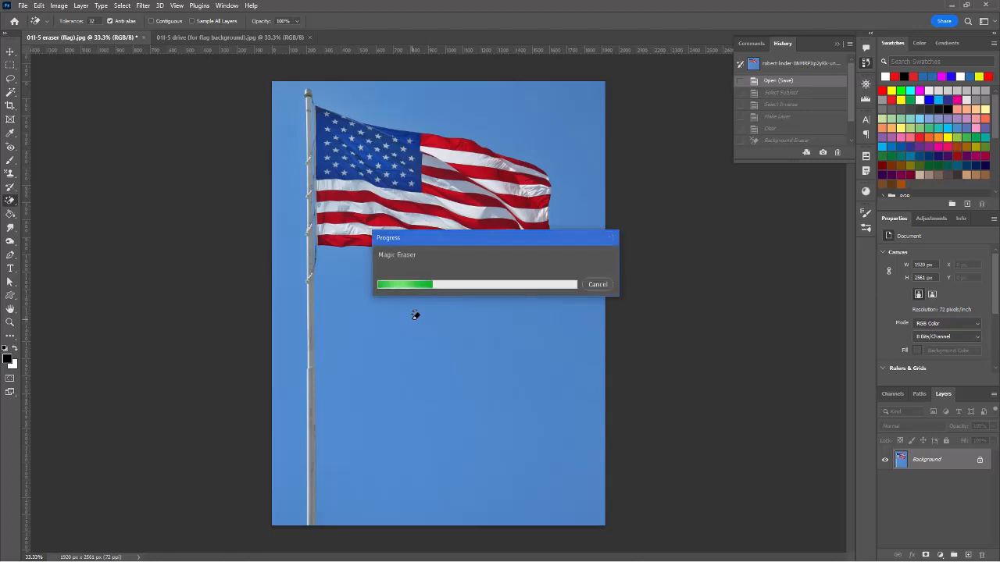